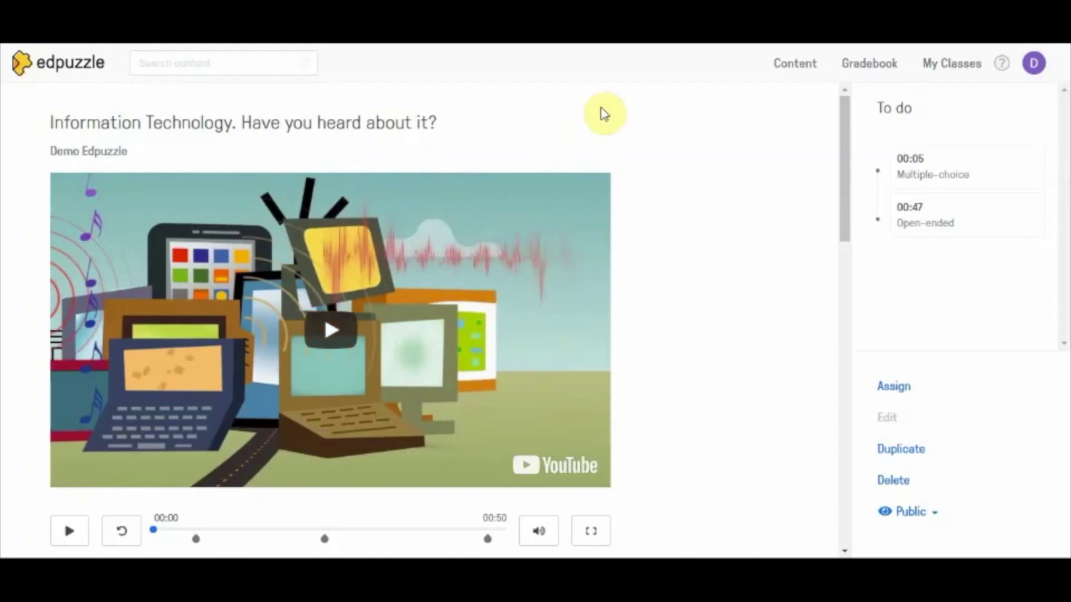
{"action": "left_click", "coordinate": [941, 68]}
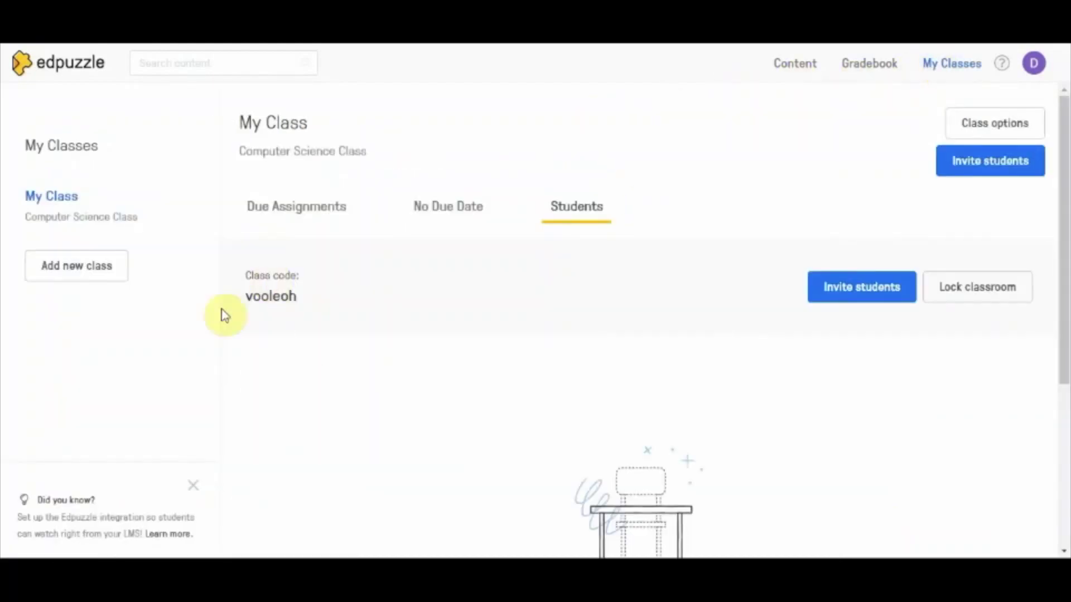
{"action": "left_click", "coordinate": [302, 298]}
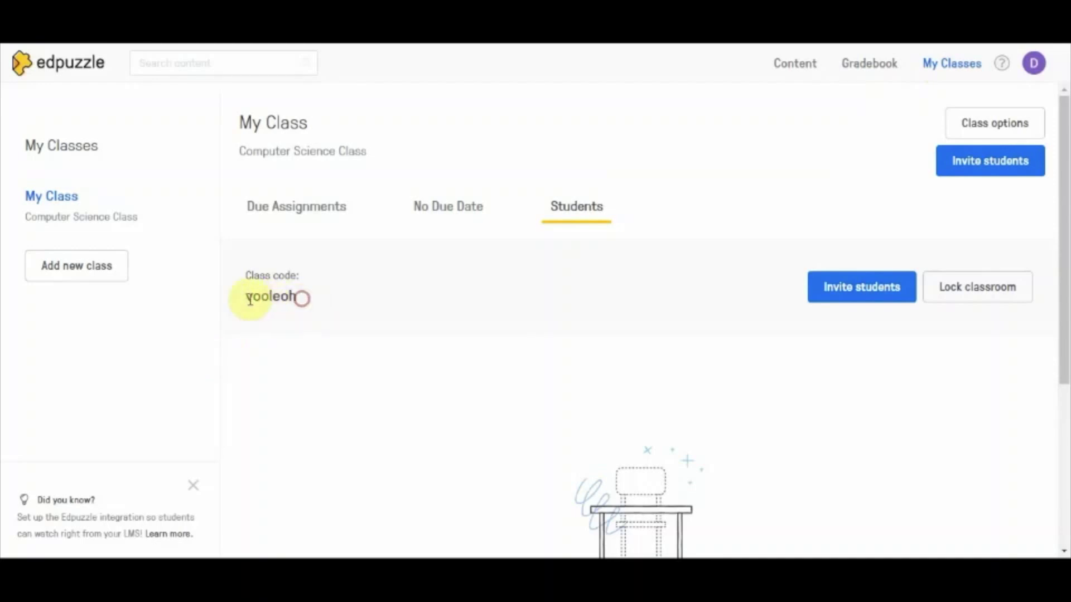
{"action": "left_click_drag", "start_coordinate": [246, 296], "coordinate": [298, 298]}
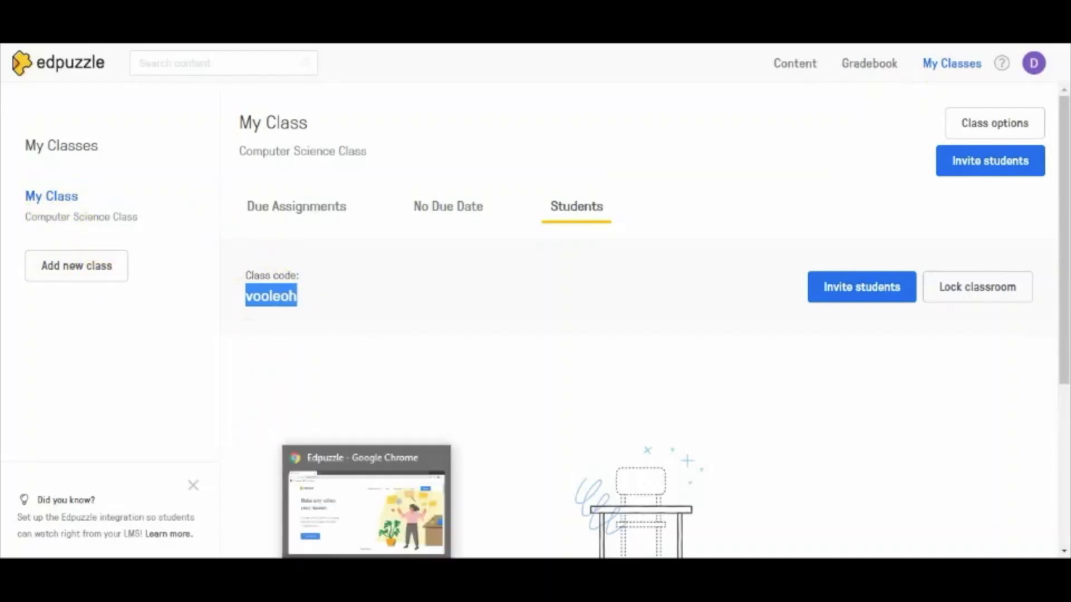
- In the other Chrome window, sign up as a new student with the Google account
{"action": "left_click", "coordinate": [366, 496]}
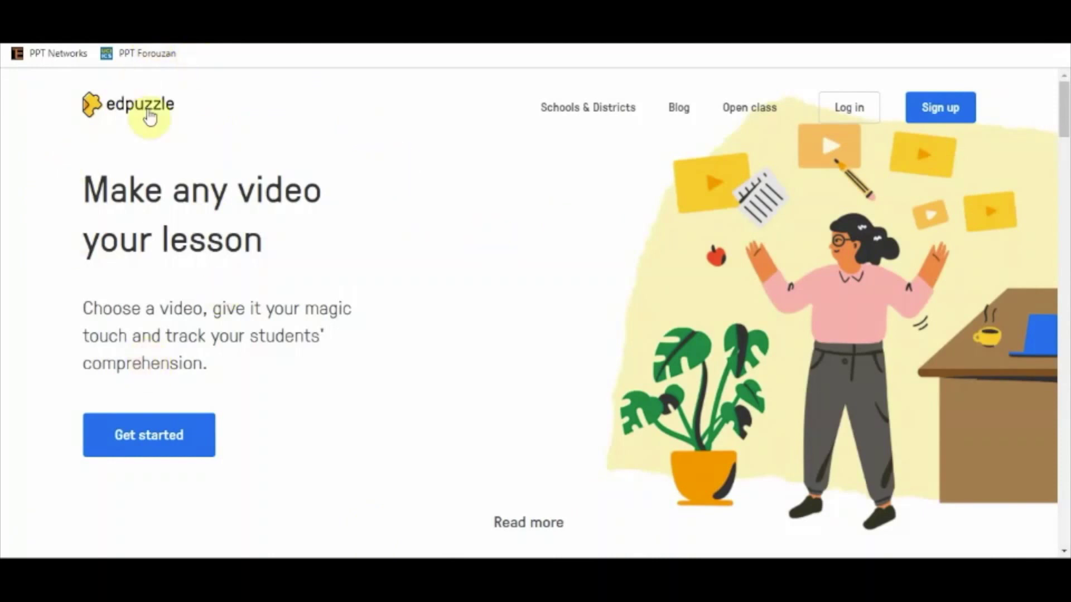
{"action": "left_click", "coordinate": [171, 452]}
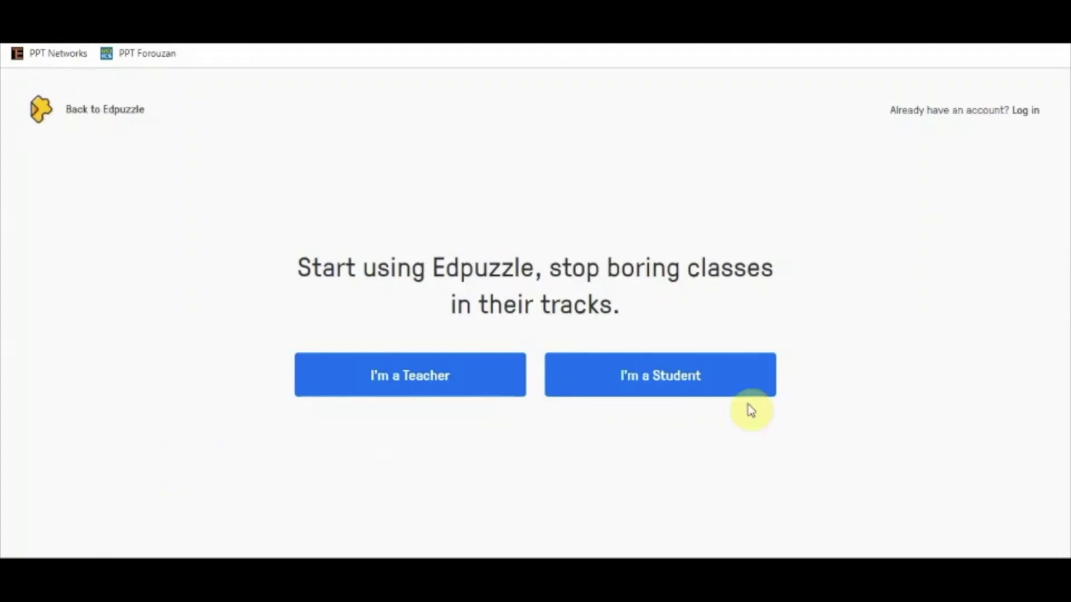
{"action": "left_click", "coordinate": [676, 375]}
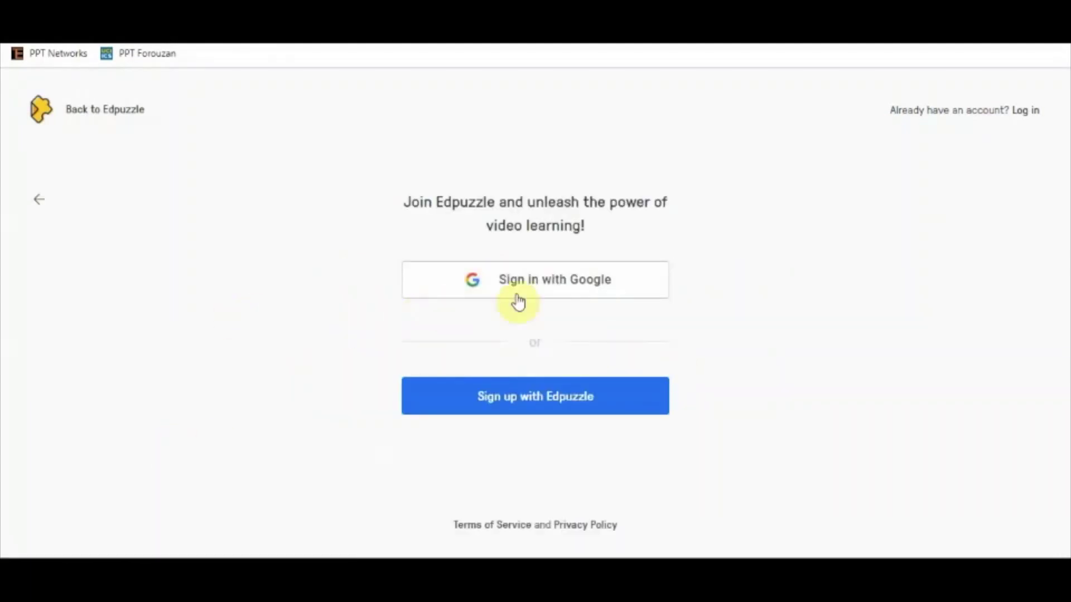
{"action": "left_click", "coordinate": [534, 284]}
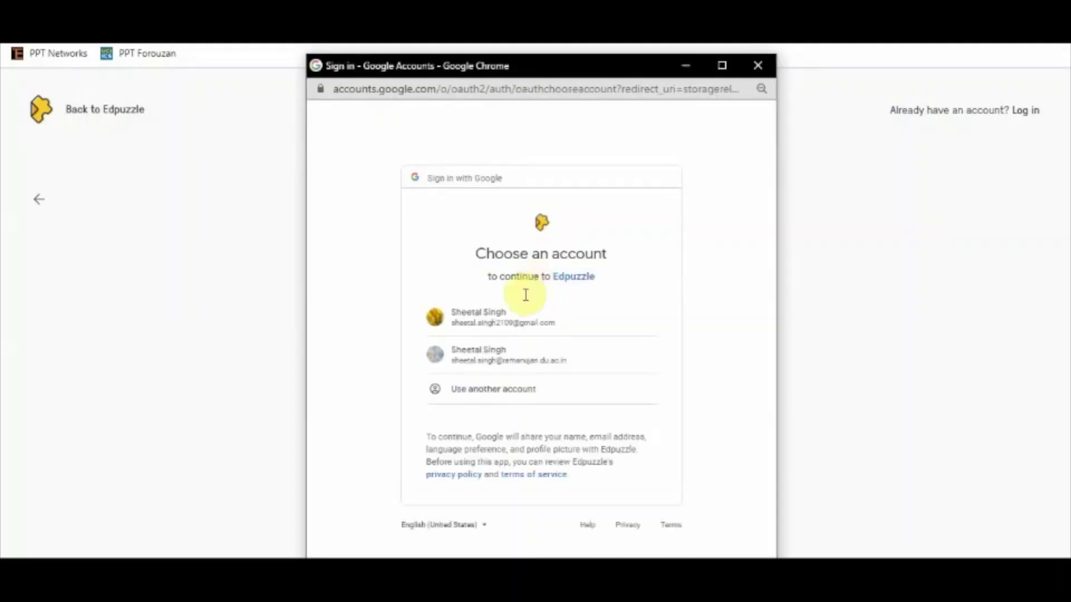
{"action": "left_click", "coordinate": [491, 326]}
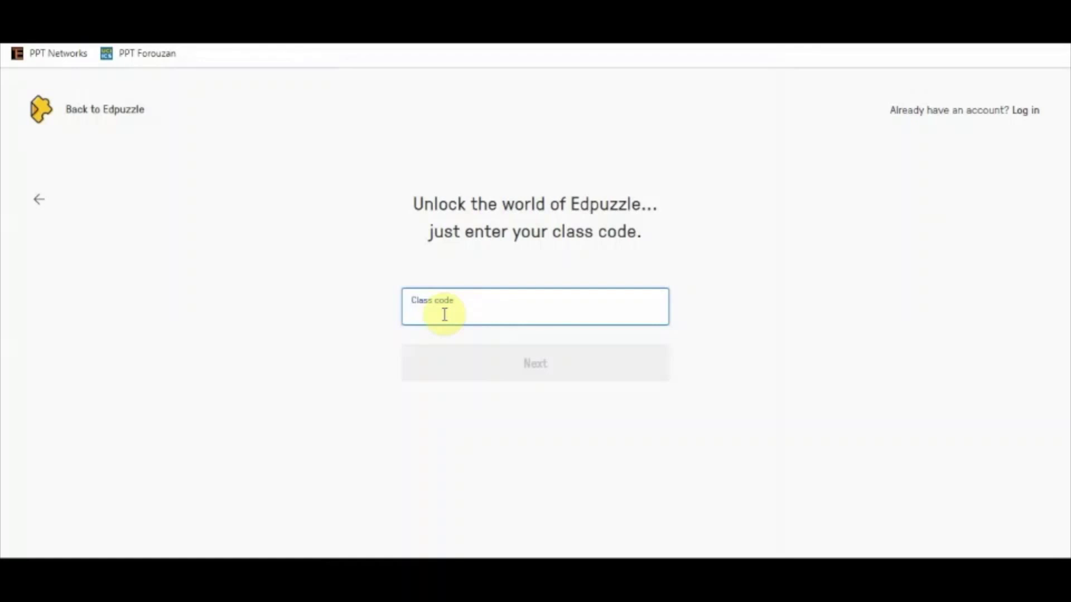
{"action": "type", "text": "vooleon"}
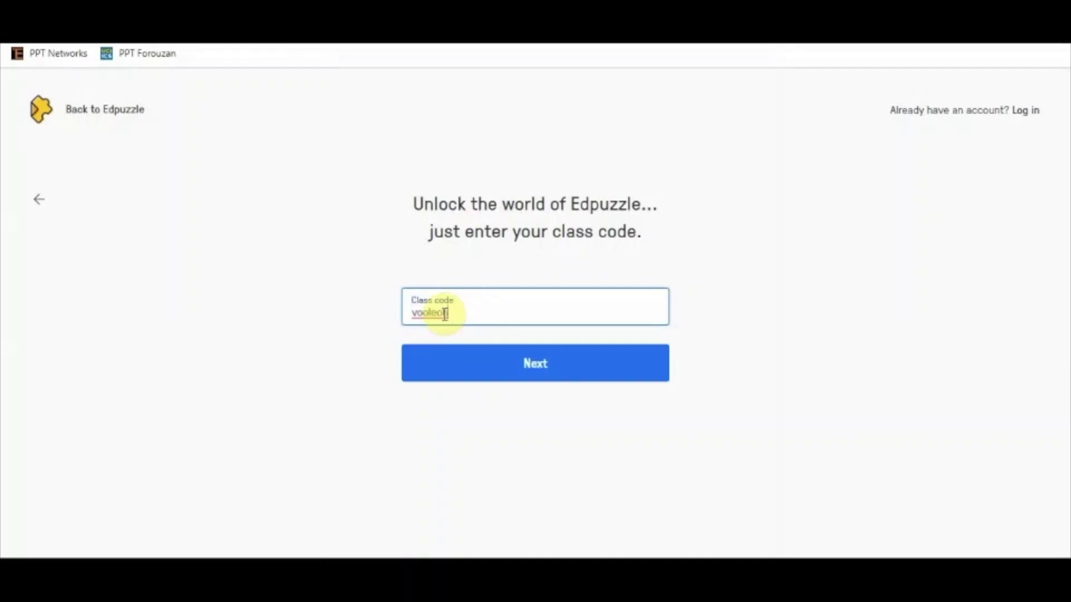
{"action": "left_click", "coordinate": [535, 358]}
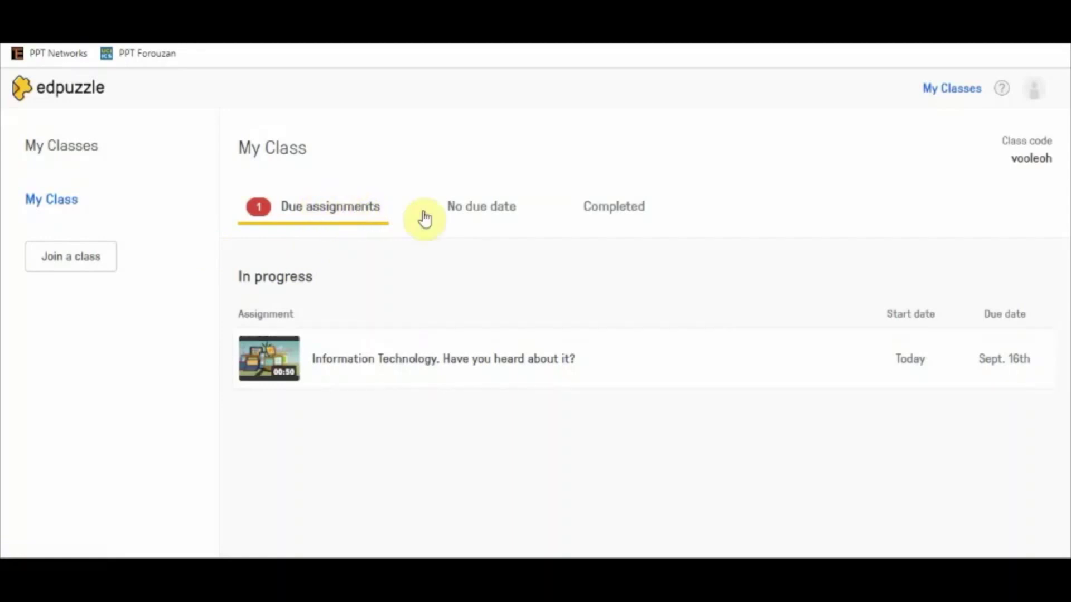
- Browse the No due date and Completed assignment tabs, then return to Due assignments
{"action": "left_click", "coordinate": [509, 222]}
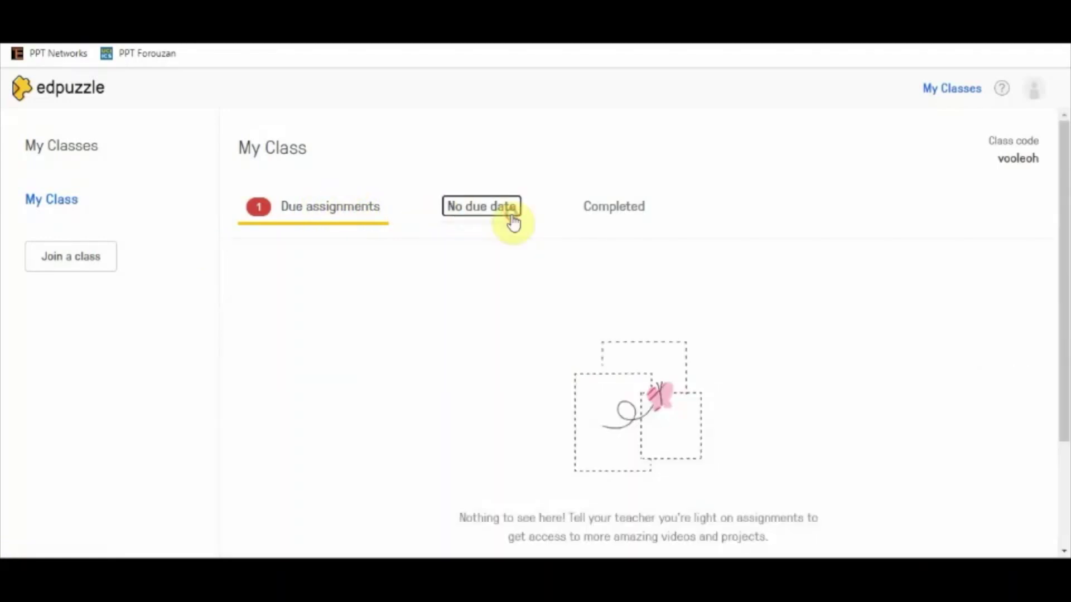
{"action": "left_click", "coordinate": [619, 215]}
{"action": "scroll", "coordinate": [687, 355], "scroll_direction": "down", "scroll_amount": 2}
{"action": "scroll", "coordinate": [461, 139], "scroll_direction": "up", "scroll_amount": 2}
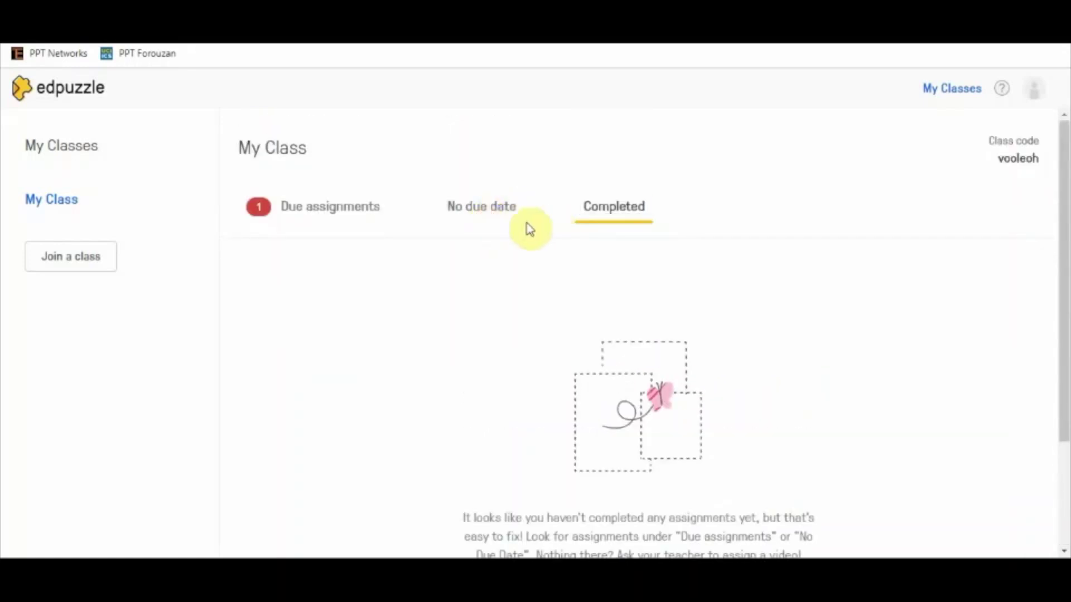
{"action": "left_click", "coordinate": [477, 207]}
{"action": "scroll", "coordinate": [502, 299], "scroll_direction": "down", "scroll_amount": 1}
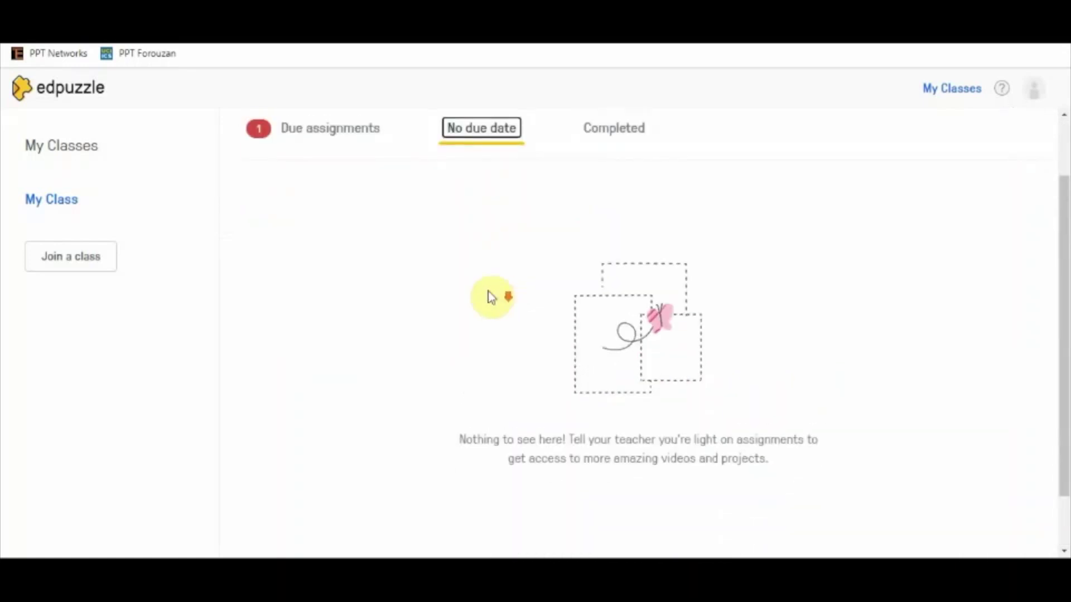
{"action": "left_click", "coordinate": [320, 132]}
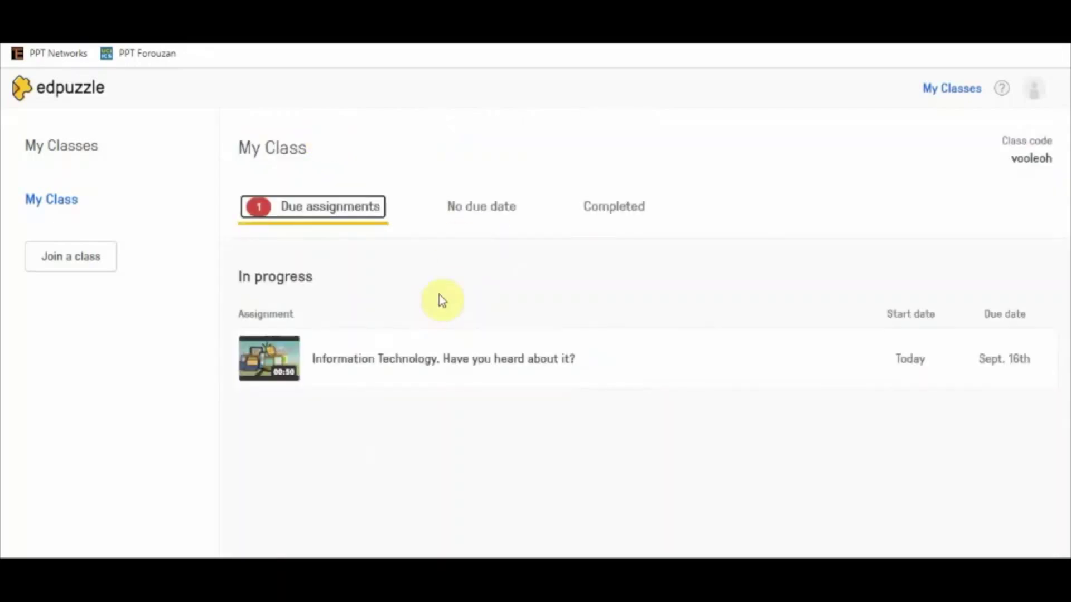
- Open the Information Technology assignment video, turn its volume fully down, and start playback
{"action": "left_click", "coordinate": [410, 361]}
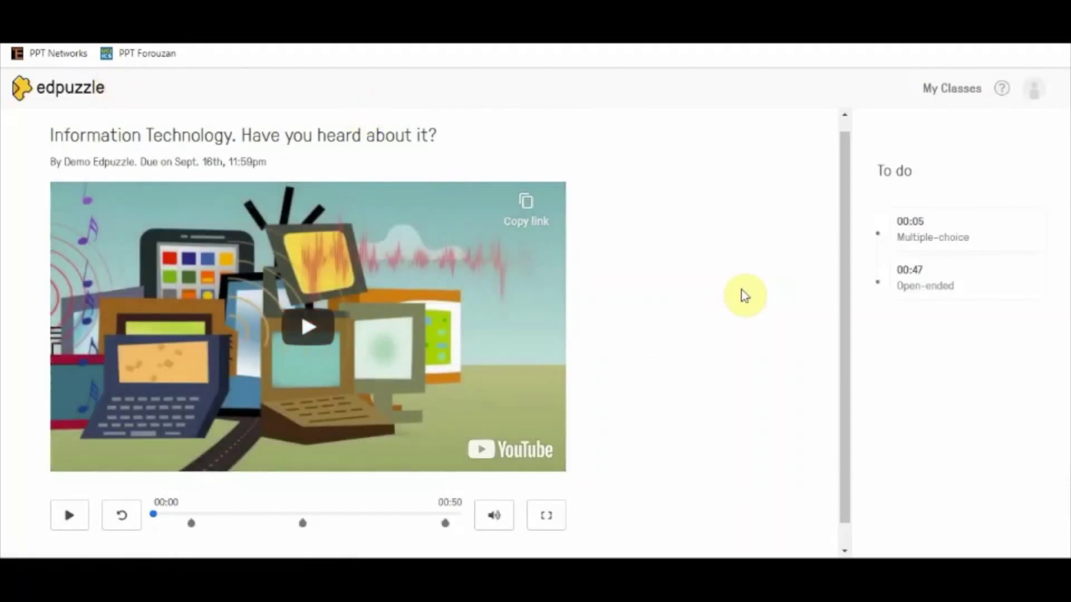
{"action": "scroll", "coordinate": [743, 295], "scroll_direction": "down", "scroll_amount": 1}
{"action": "left_click", "coordinate": [493, 493]}
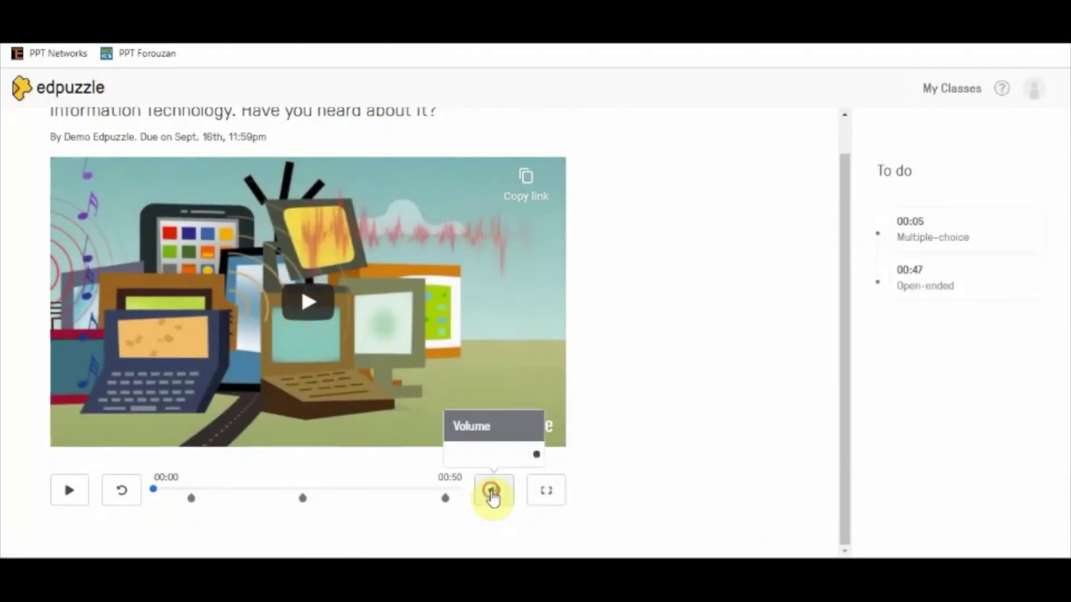
{"action": "left_click_drag", "start_coordinate": [537, 457], "coordinate": [463, 456]}
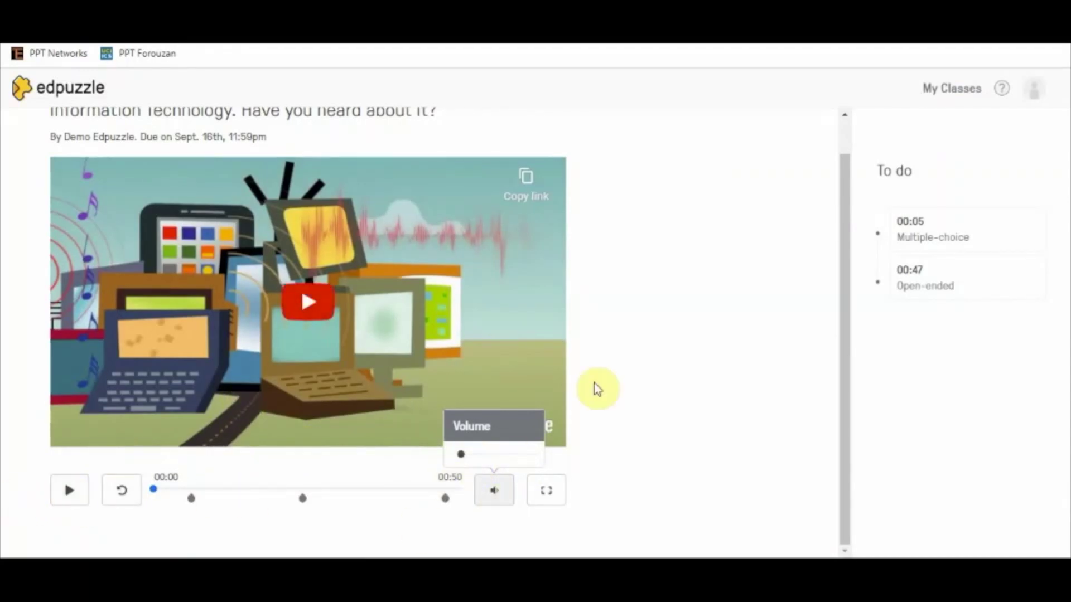
{"action": "left_click", "coordinate": [68, 492]}
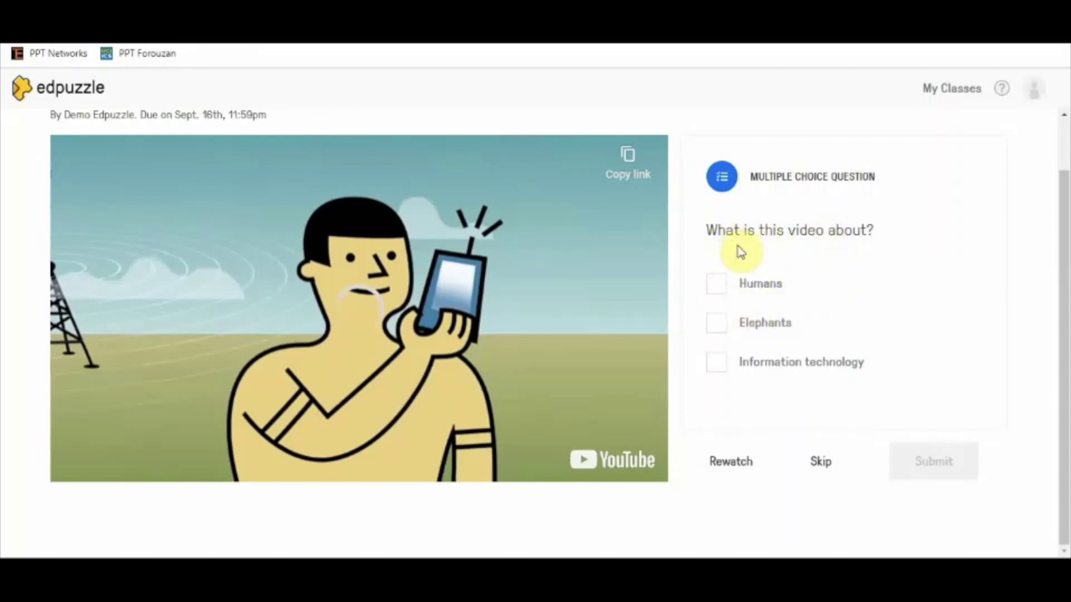
- Answer with only Information technology, submit, and continue past the 100/100 grade
{"action": "left_click", "coordinate": [721, 292]}
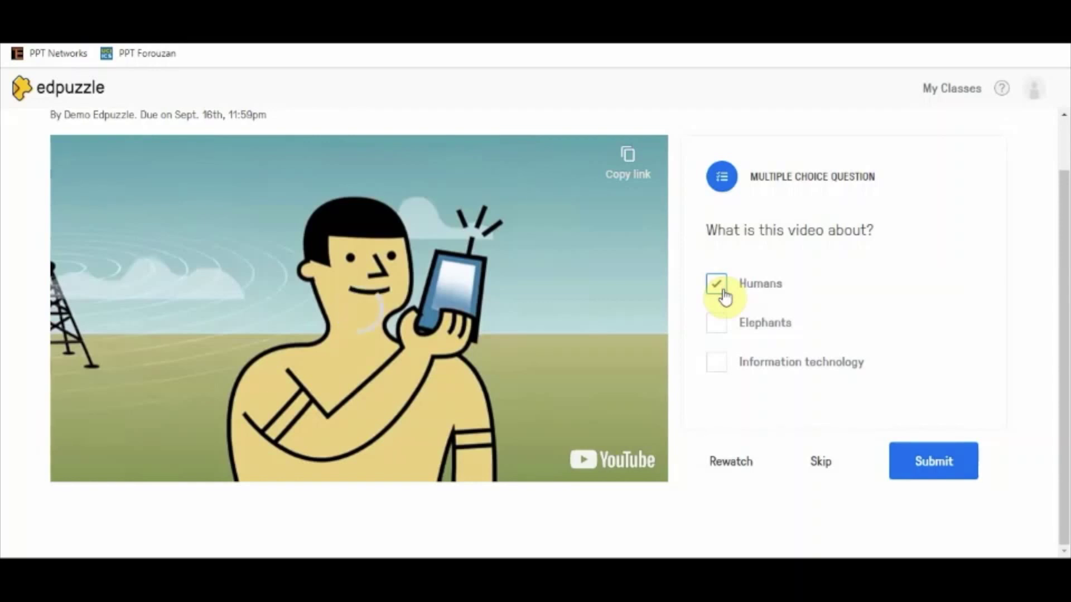
{"action": "left_click", "coordinate": [718, 365]}
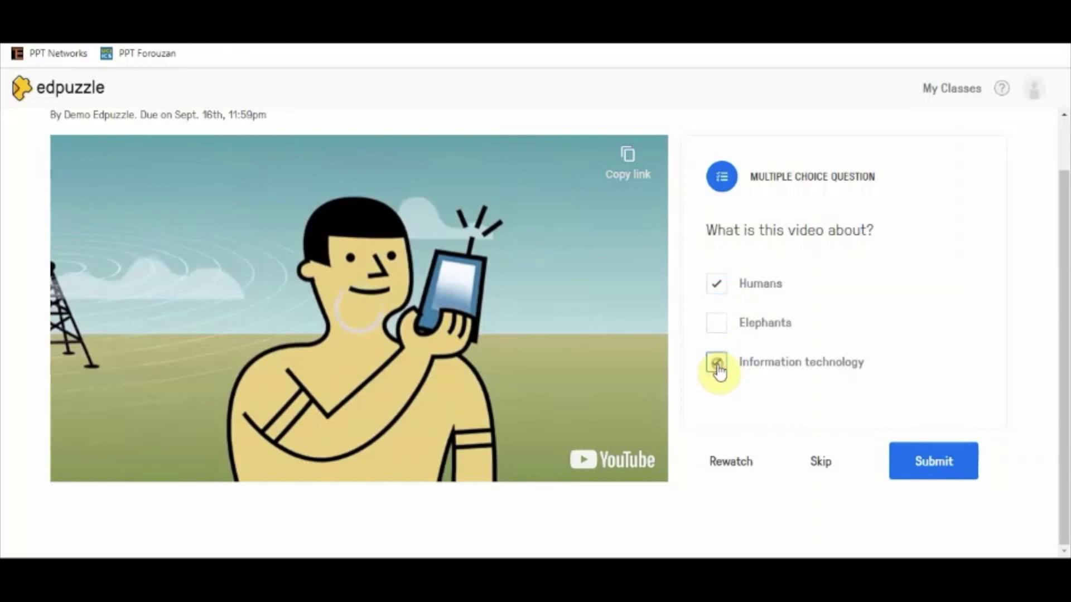
{"action": "left_click", "coordinate": [716, 287]}
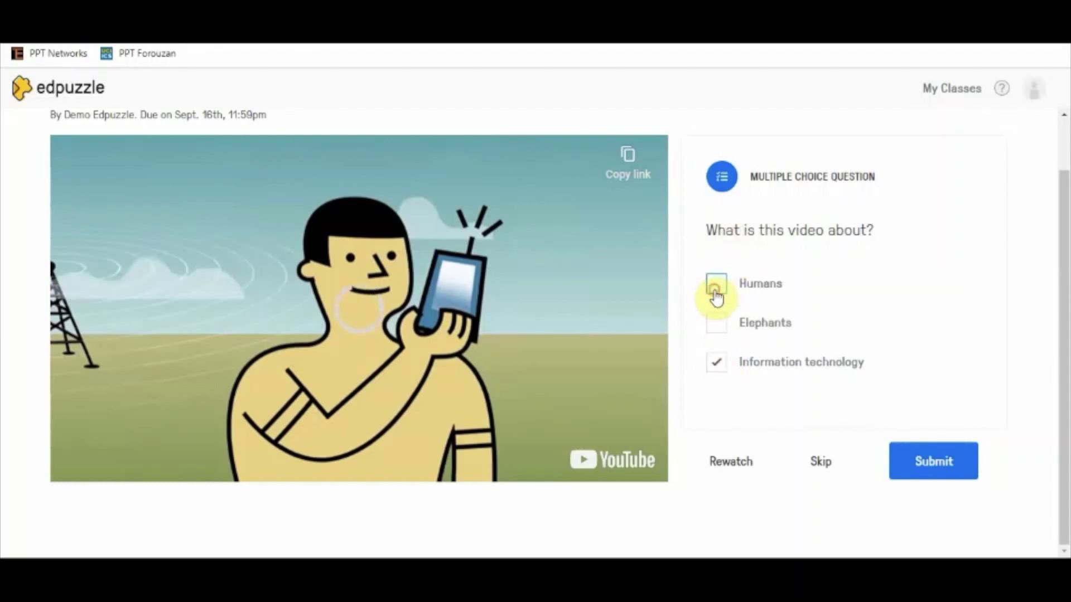
{"action": "left_click", "coordinate": [722, 470]}
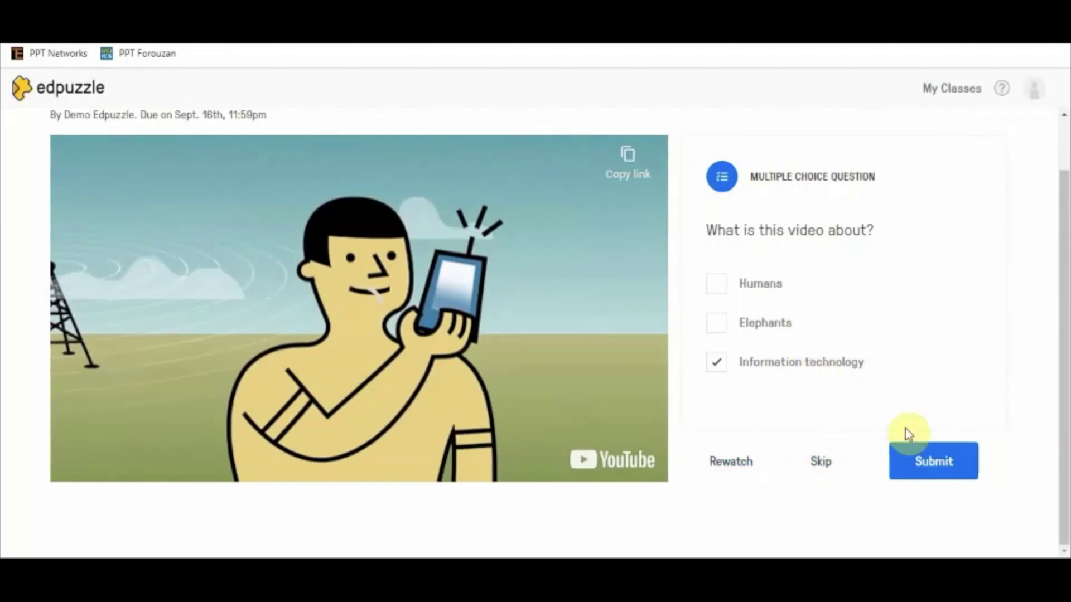
{"action": "left_click", "coordinate": [948, 469]}
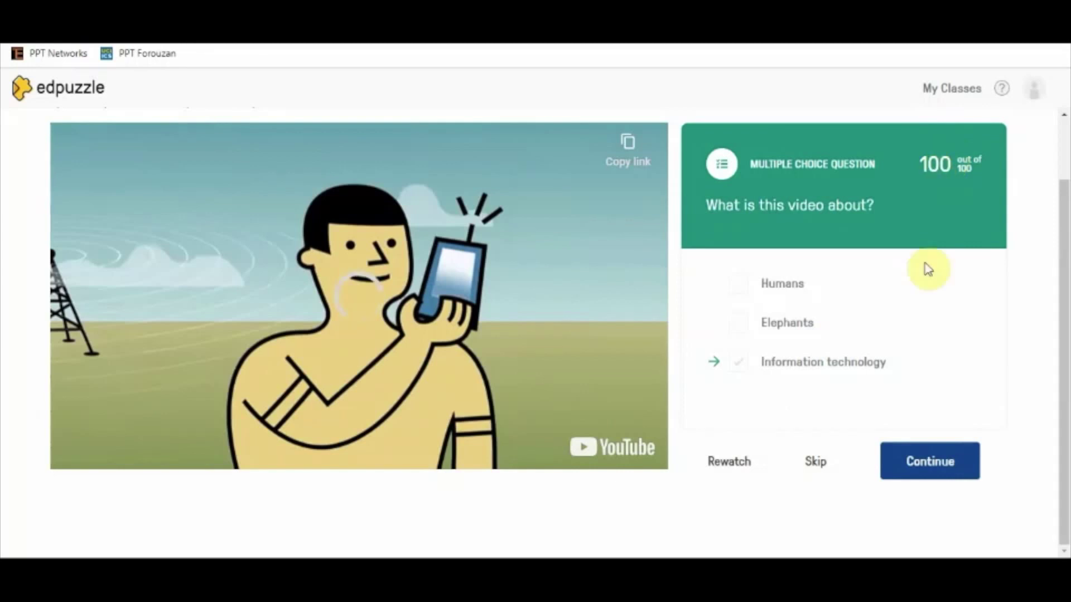
{"action": "left_click", "coordinate": [937, 468]}
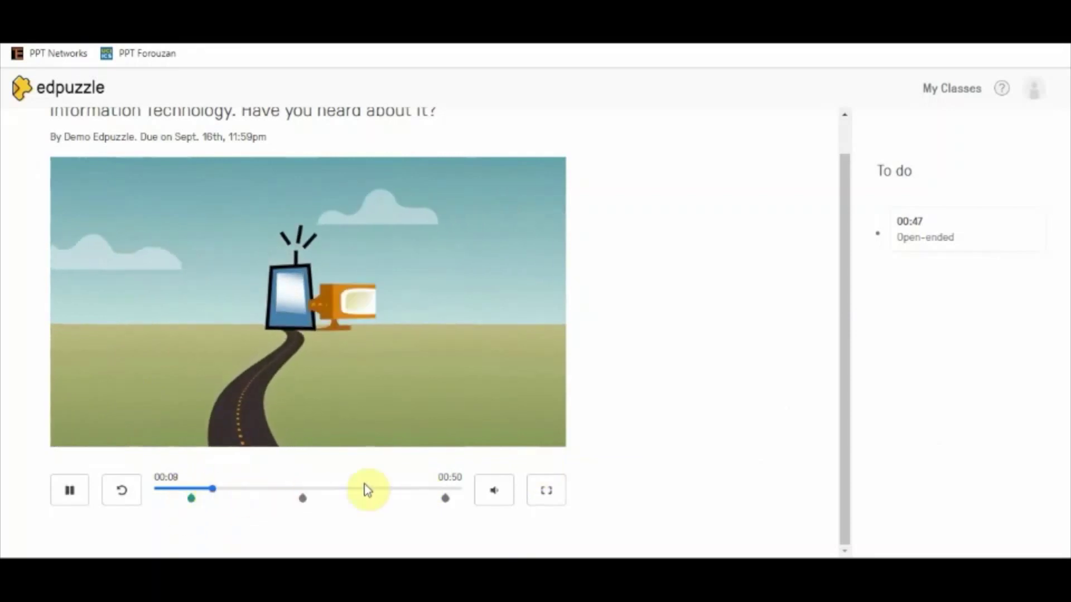
- Mute the video, skip to 00:22, play the teacher's audio note, then continue
{"action": "left_click", "coordinate": [491, 492]}
{"action": "left_click_drag", "start_coordinate": [469, 462], "coordinate": [446, 454]}
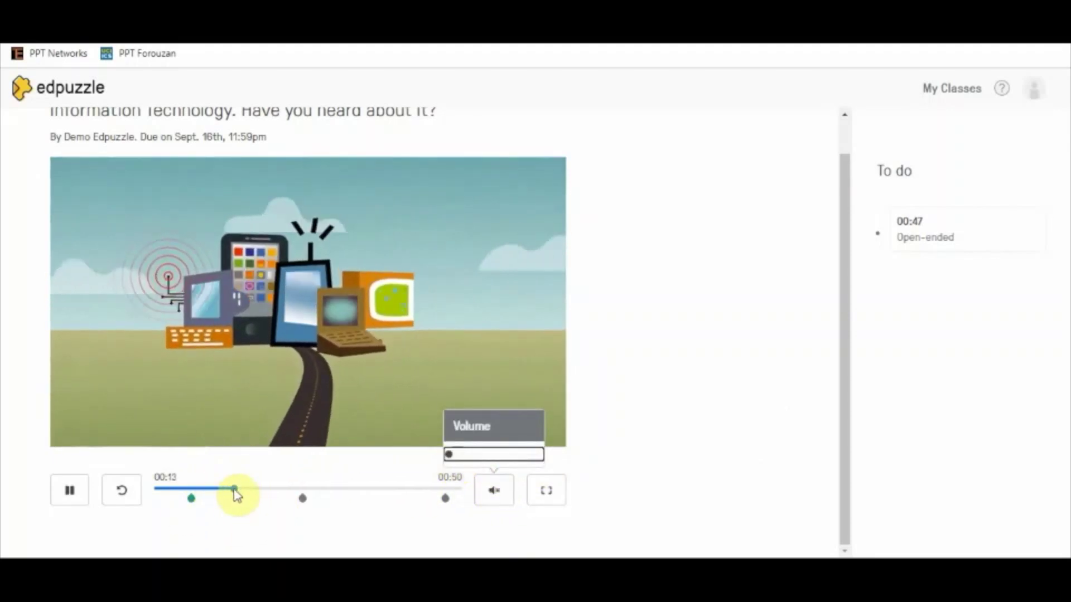
{"action": "left_click", "coordinate": [290, 490]}
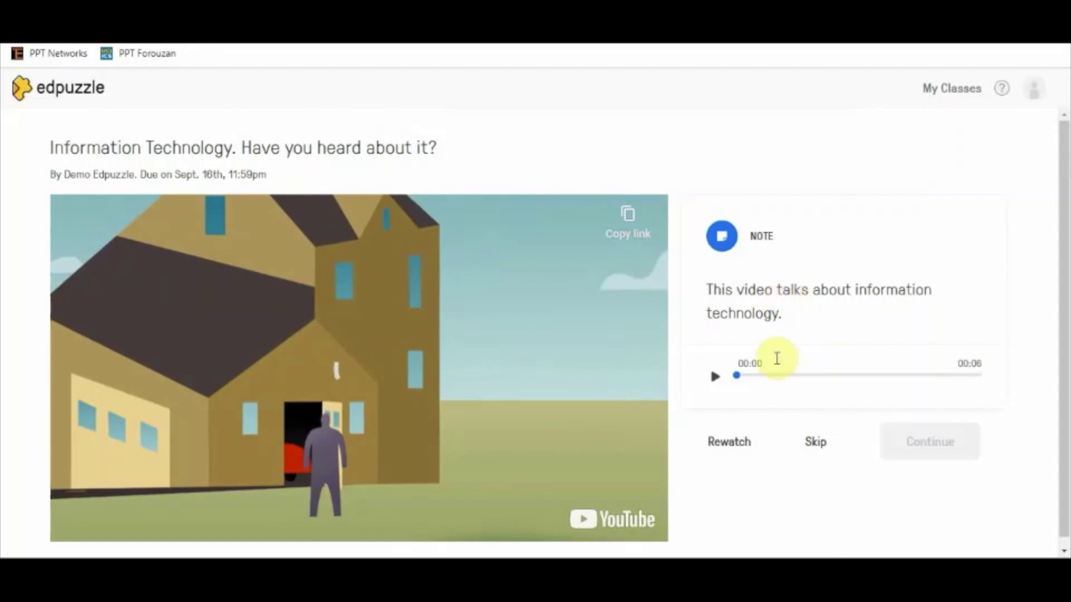
{"action": "left_click", "coordinate": [716, 378]}
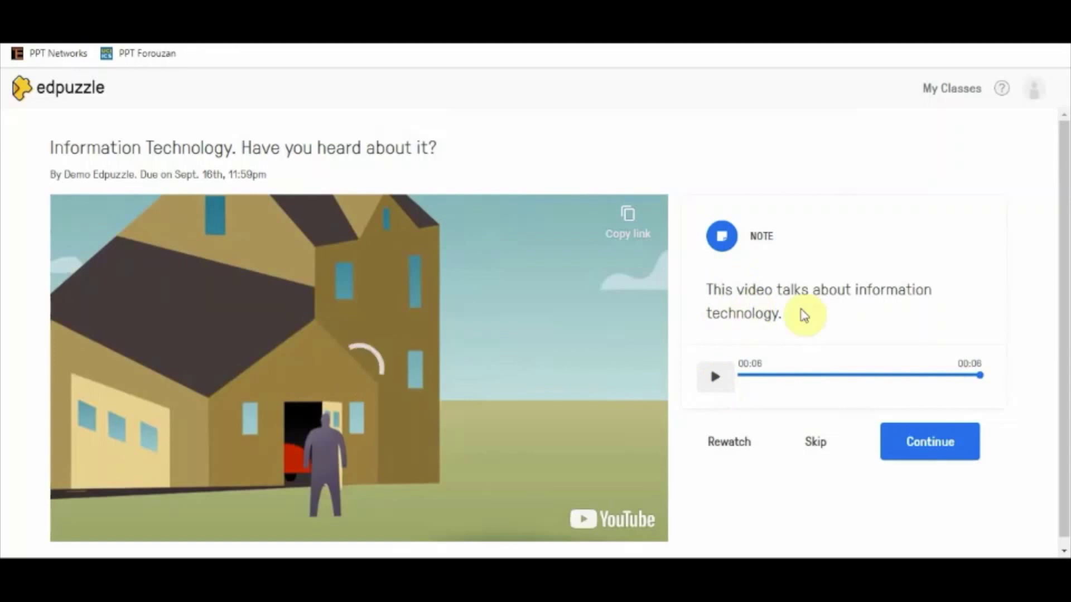
{"action": "scroll", "coordinate": [681, 372], "scroll_direction": "down", "scroll_amount": 1}
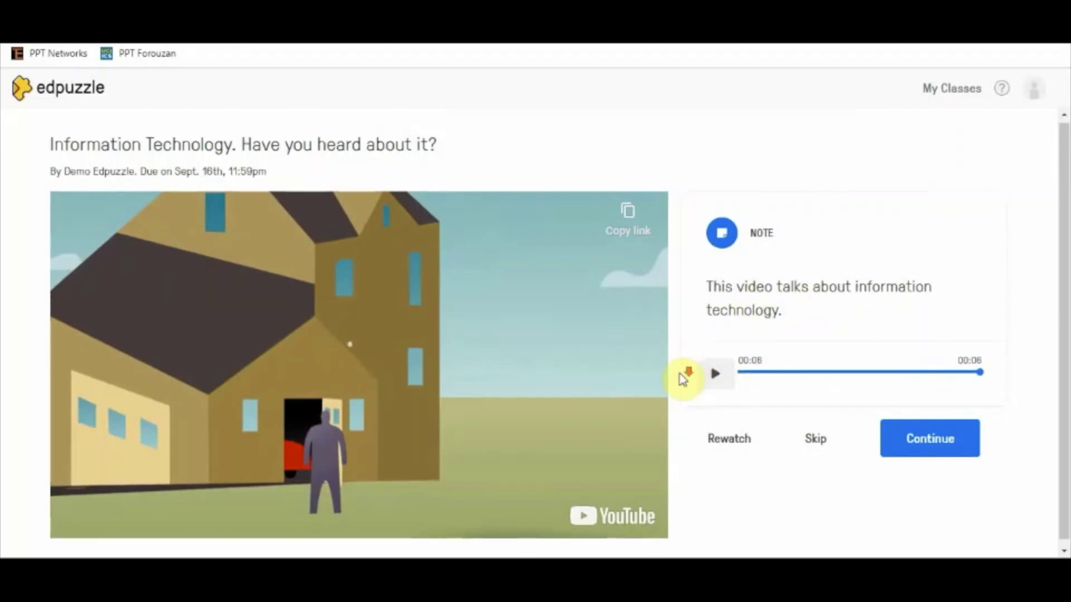
{"action": "left_click", "coordinate": [930, 440]}
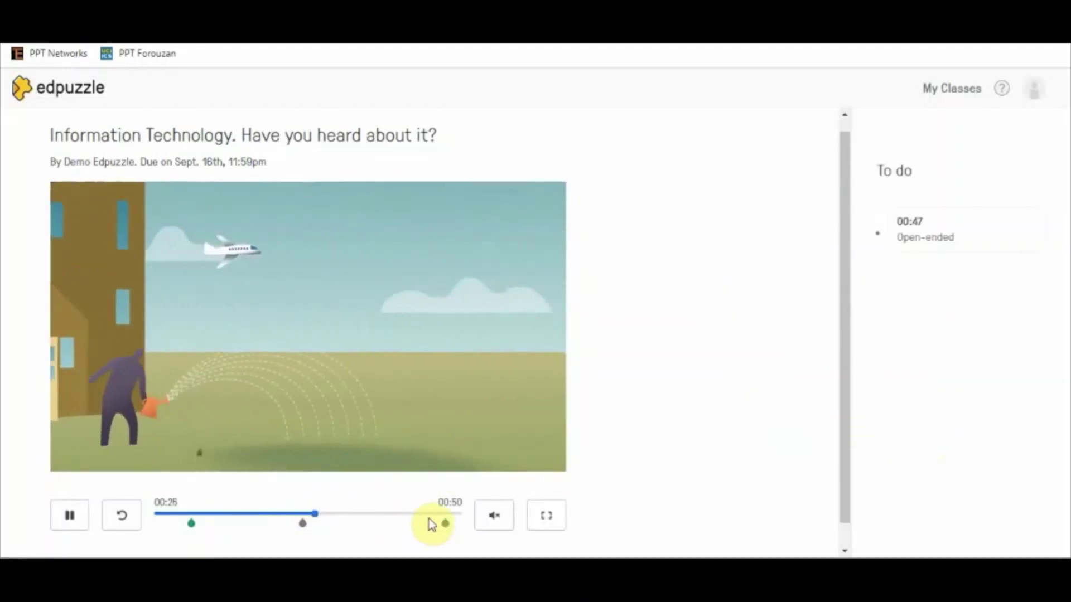
- Skip ahead on the timeline and pause the video at 00:45
{"action": "left_click", "coordinate": [394, 514]}
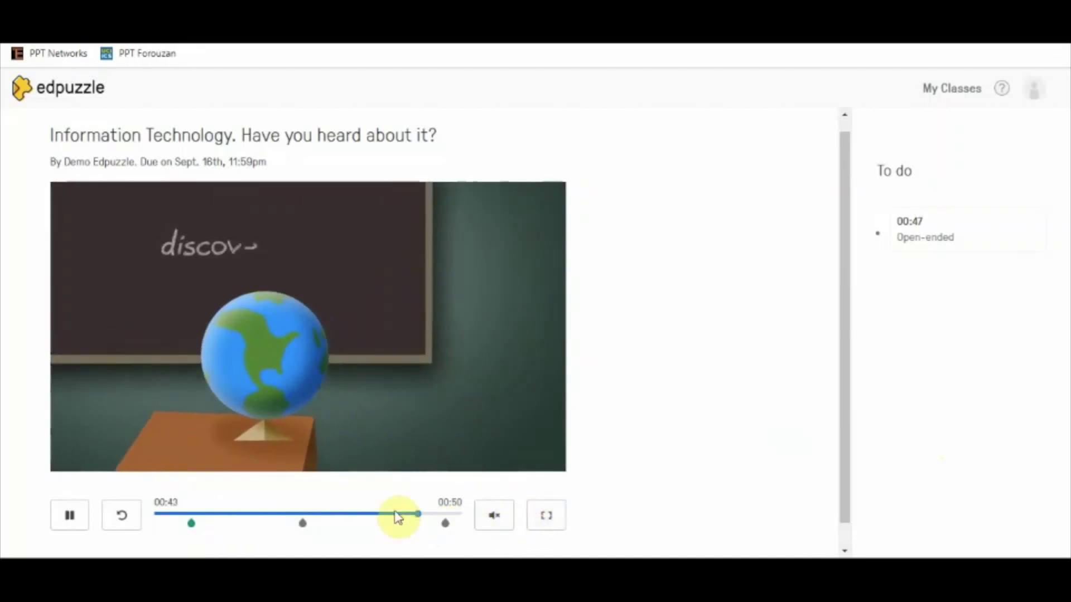
{"action": "left_click", "coordinate": [67, 520]}
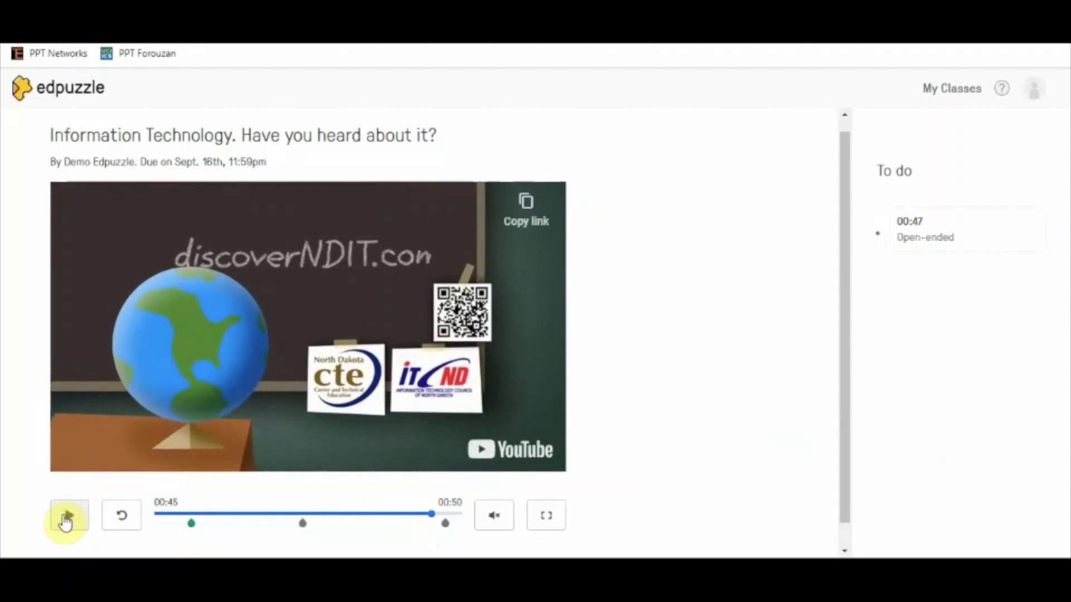
{"action": "scroll", "coordinate": [180, 474], "scroll_direction": "down", "scroll_amount": 1}
{"action": "scroll", "coordinate": [180, 474], "scroll_direction": "up", "scroll_amount": 1}
{"action": "scroll", "coordinate": [180, 474], "scroll_direction": "down", "scroll_amount": 1}
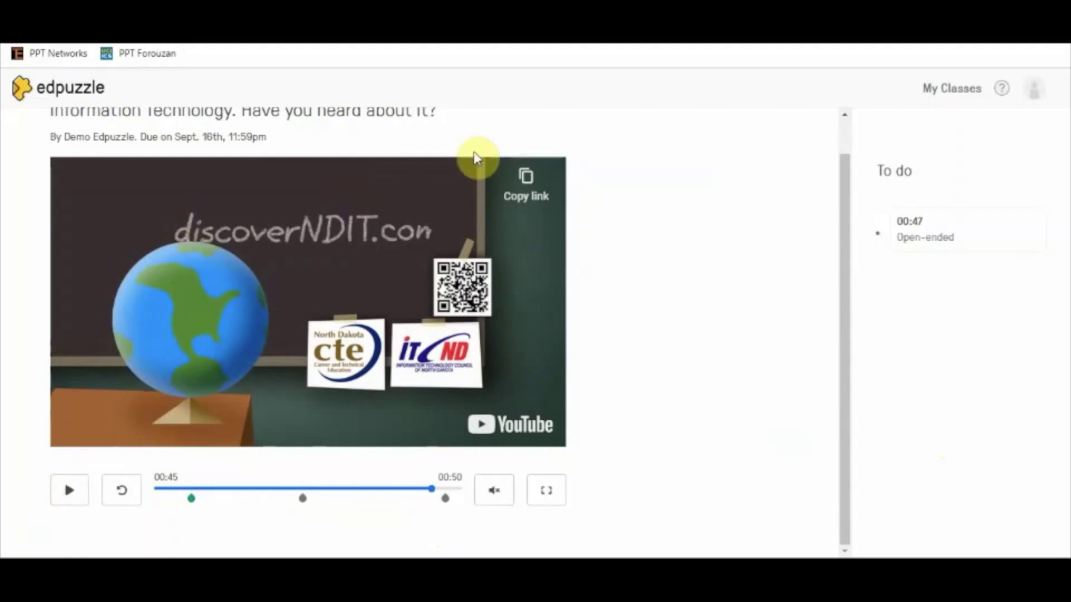
{"action": "scroll", "coordinate": [725, 248], "scroll_direction": "up", "scroll_amount": 1}
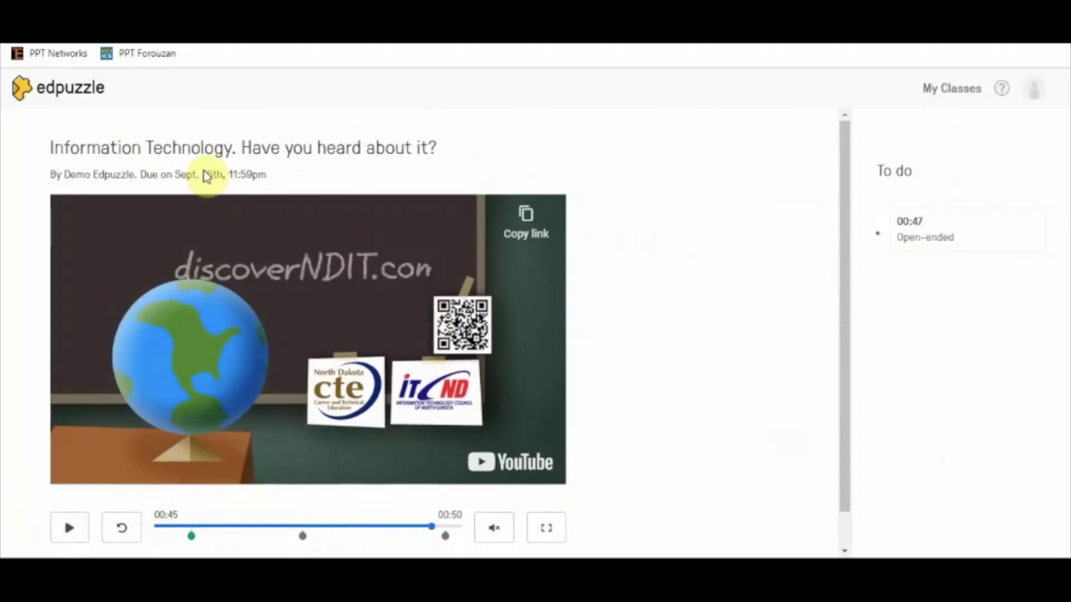
- Go back to the My Class dashboard via the edpuzzle logo
{"action": "left_click", "coordinate": [62, 95]}
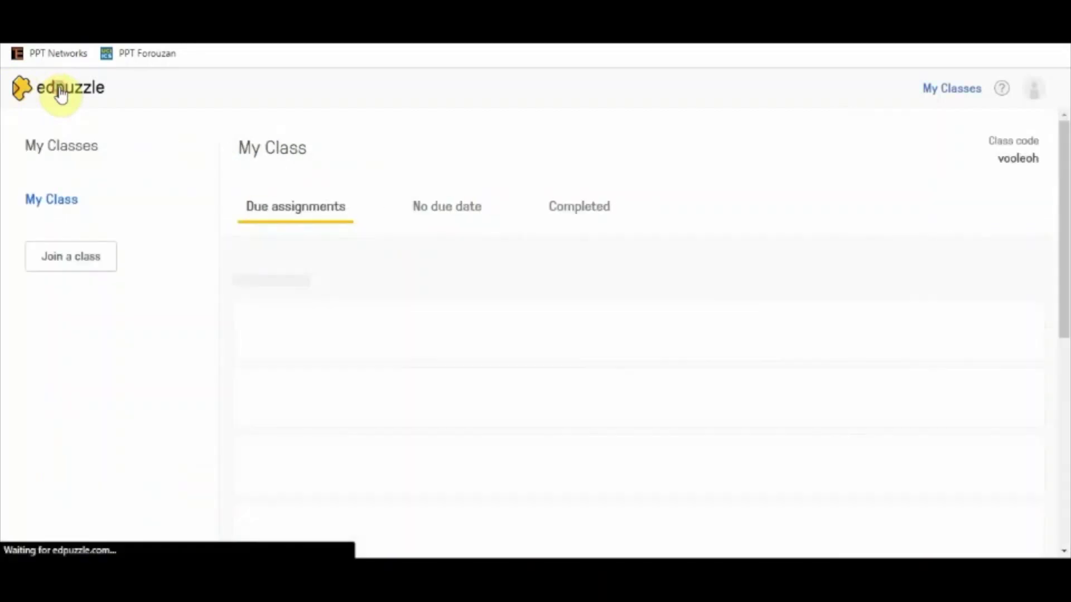
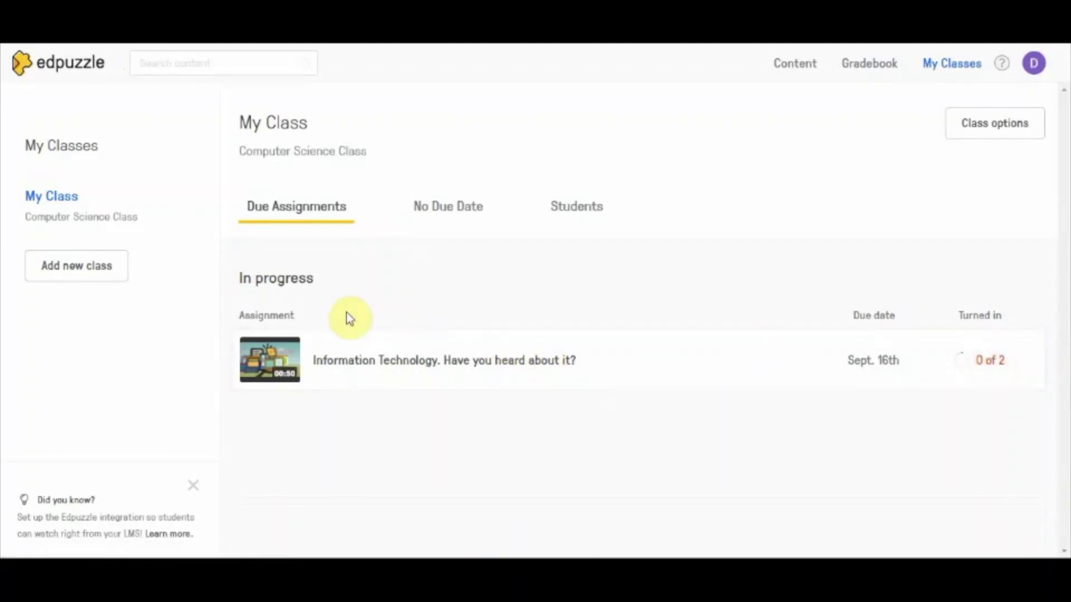
- View the student list of My Class
{"action": "left_click", "coordinate": [597, 211]}
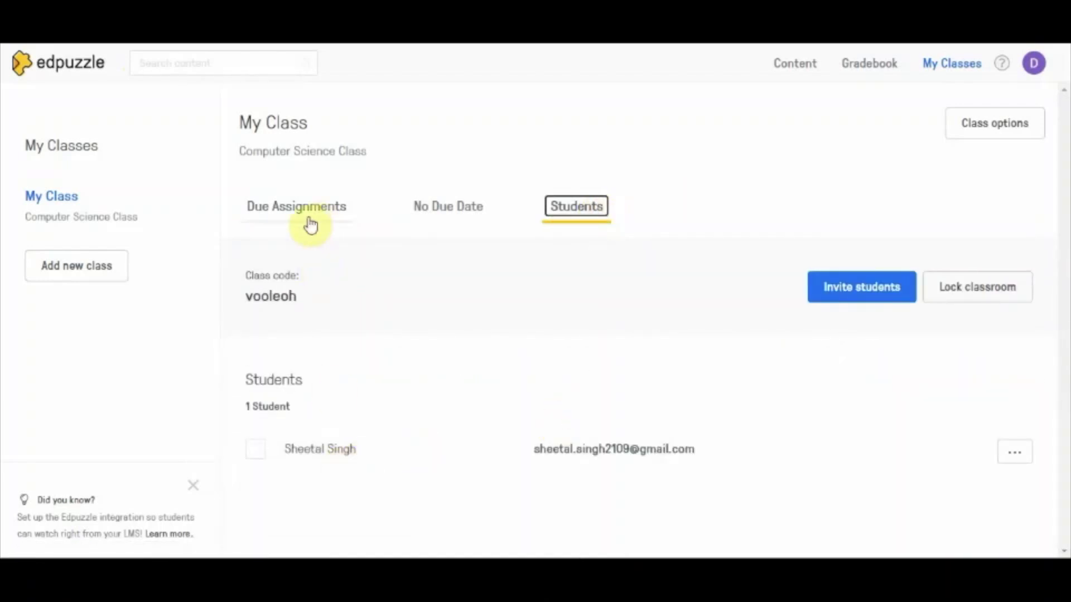
- Switch between Students and Due Assignments, then open the 'Information Technology. Have you heard about it?' assignment
{"action": "key", "text": "alt+Left"}
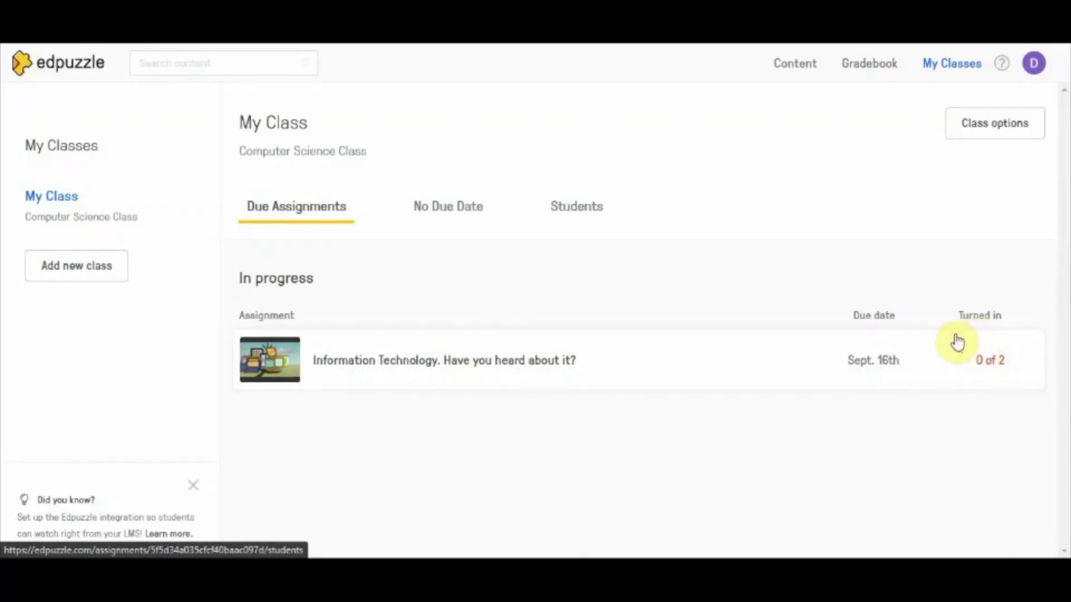
{"action": "left_click", "coordinate": [580, 215]}
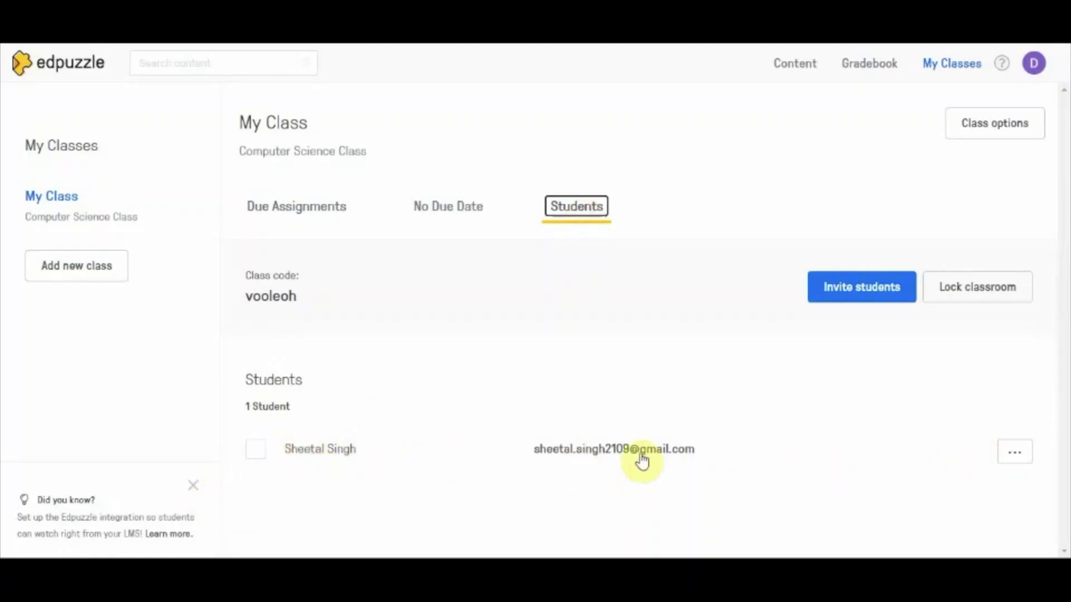
{"action": "left_click", "coordinate": [311, 211]}
{"action": "left_click", "coordinate": [545, 369]}
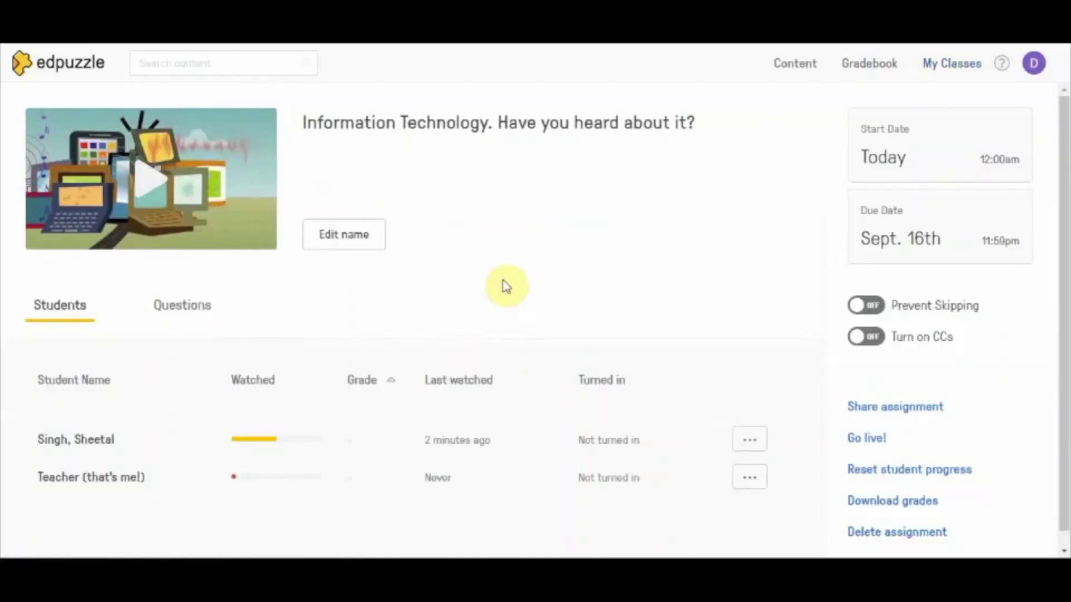
{"action": "scroll", "coordinate": [506, 286], "scroll_direction": "down", "scroll_amount": 1}
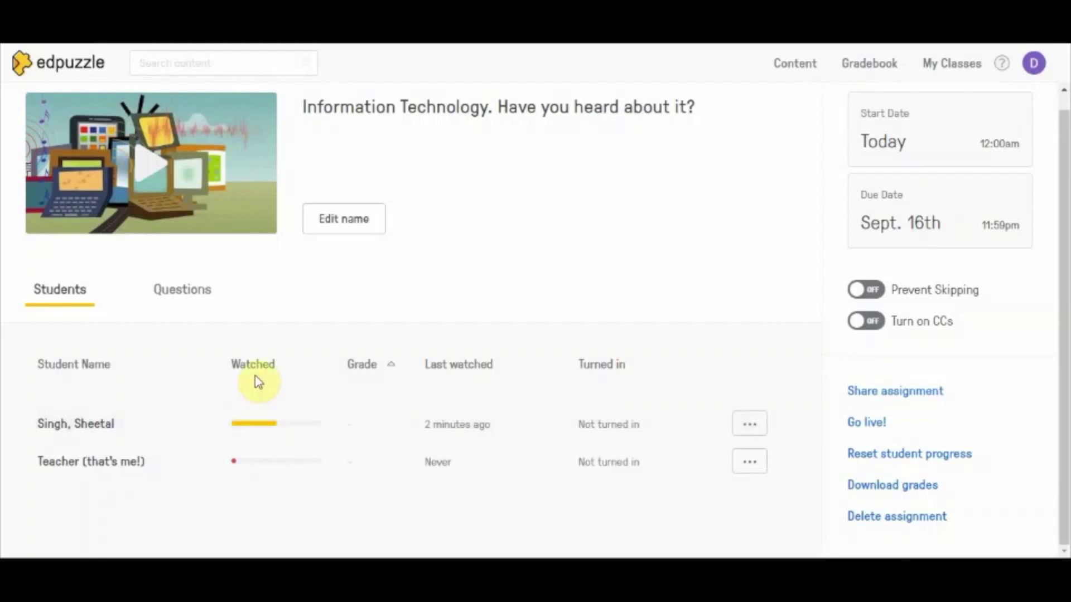
{"action": "mouse_move", "coordinate": [266, 431]}
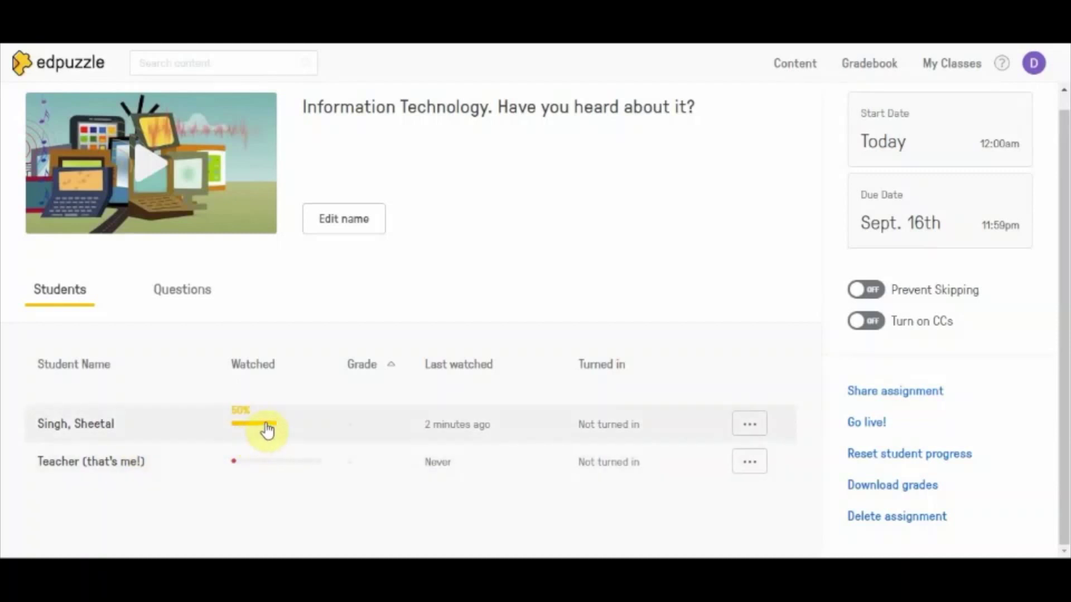
{"action": "mouse_move", "coordinate": [149, 477]}
{"action": "left_click", "coordinate": [751, 427]}
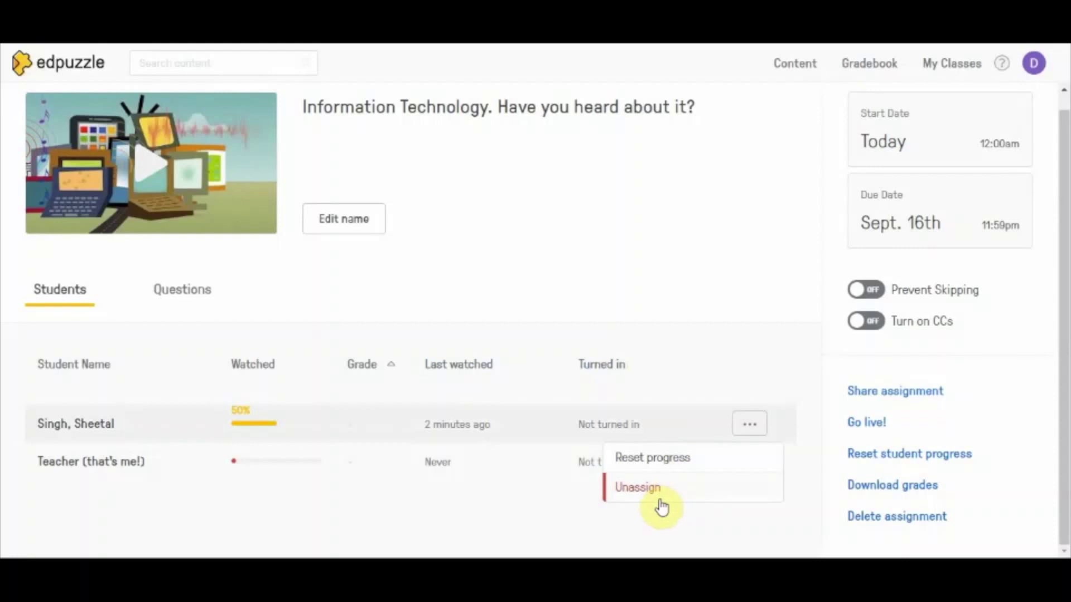
{"action": "left_click", "coordinate": [204, 290]}
- Scroll through the Questions tab, then return to the student progress table
{"action": "scroll", "coordinate": [413, 415], "scroll_direction": "down", "scroll_amount": 3}
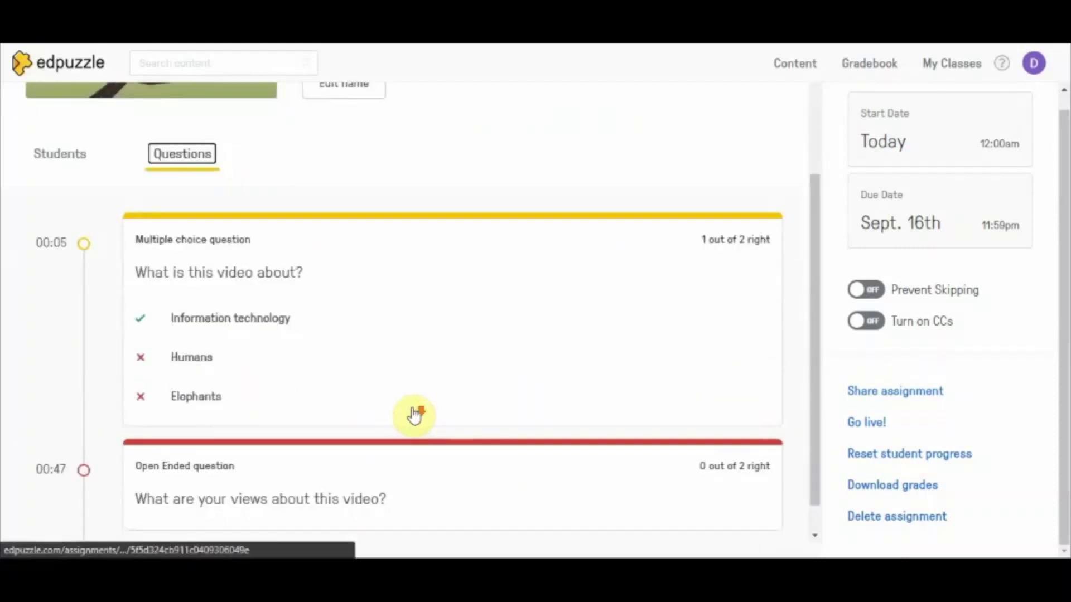
{"action": "scroll", "coordinate": [414, 415], "scroll_direction": "down", "scroll_amount": 1}
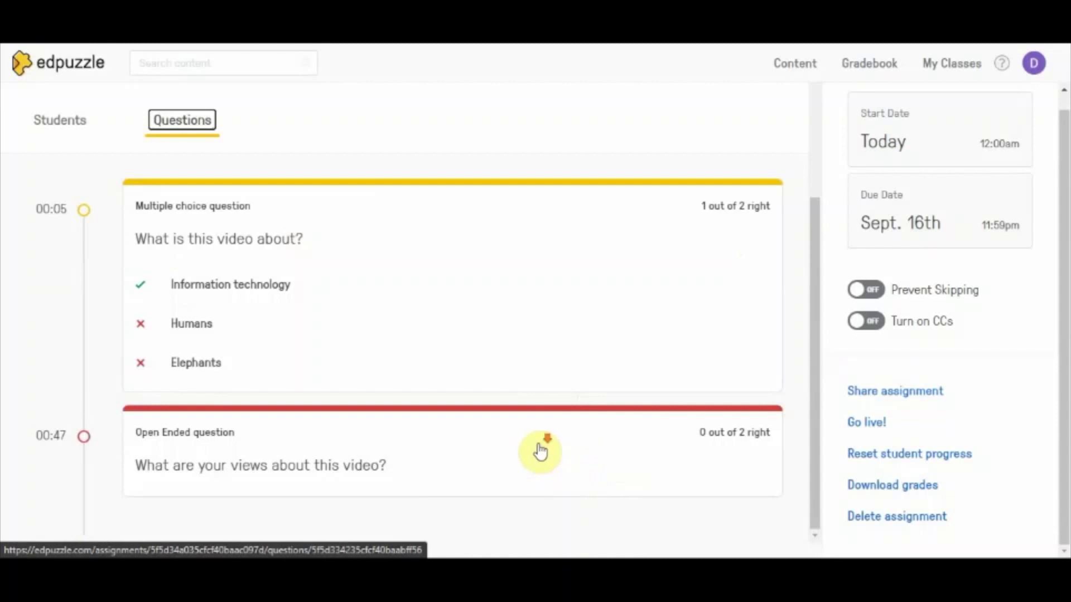
{"action": "scroll", "coordinate": [541, 454], "scroll_direction": "up", "scroll_amount": 2}
{"action": "scroll", "coordinate": [539, 452], "scroll_direction": "up", "scroll_amount": 2}
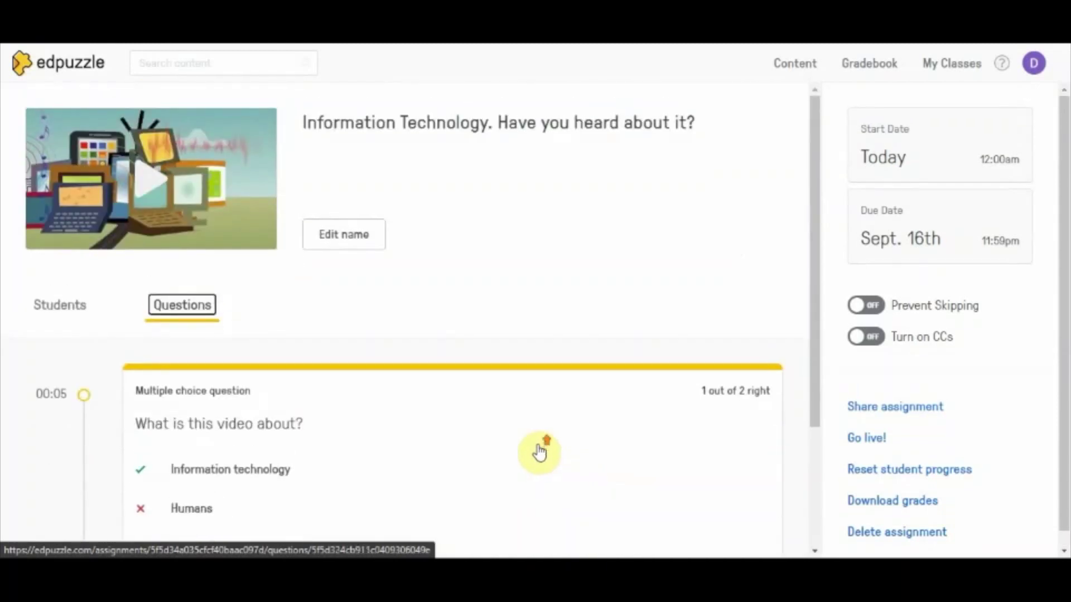
{"action": "left_click", "coordinate": [56, 307]}
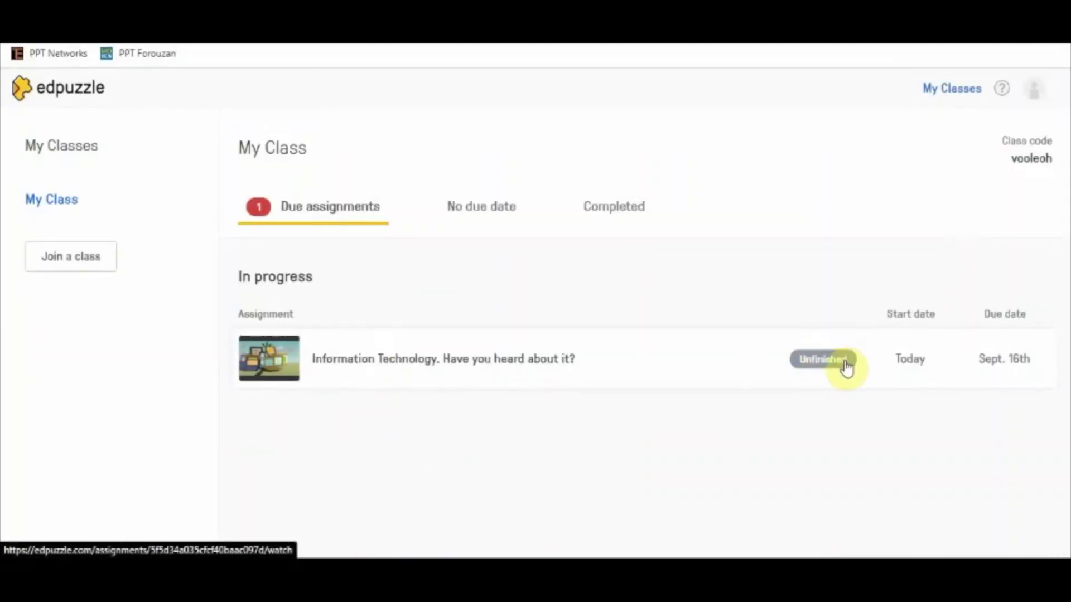
- Play the assignment video muted, seeking ahead to the open-ended question 'What are your views about this video?'
{"action": "left_click", "coordinate": [408, 360]}
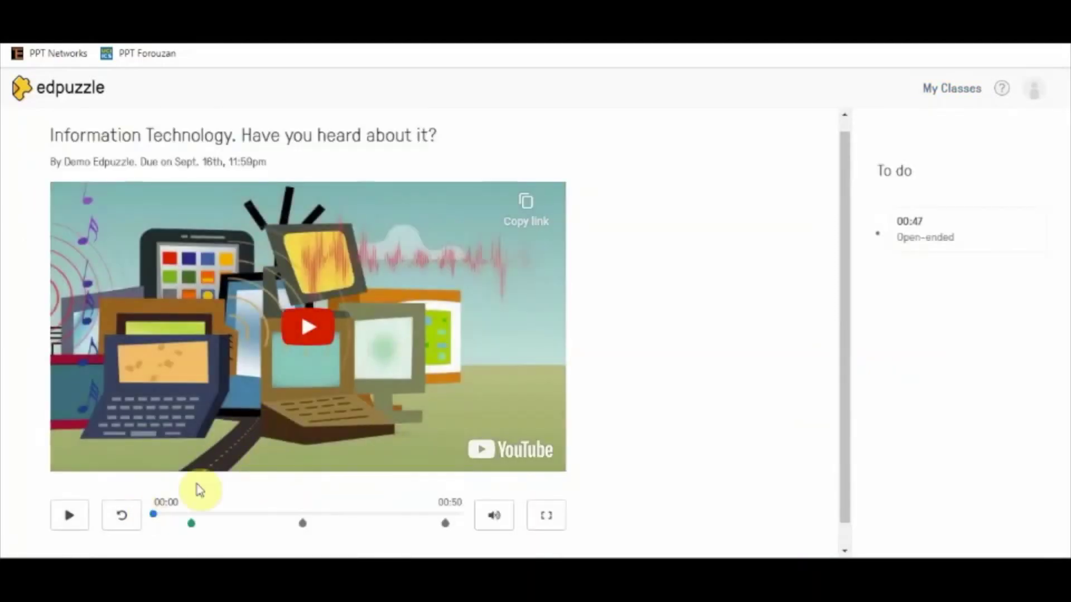
{"action": "left_click", "coordinate": [78, 523]}
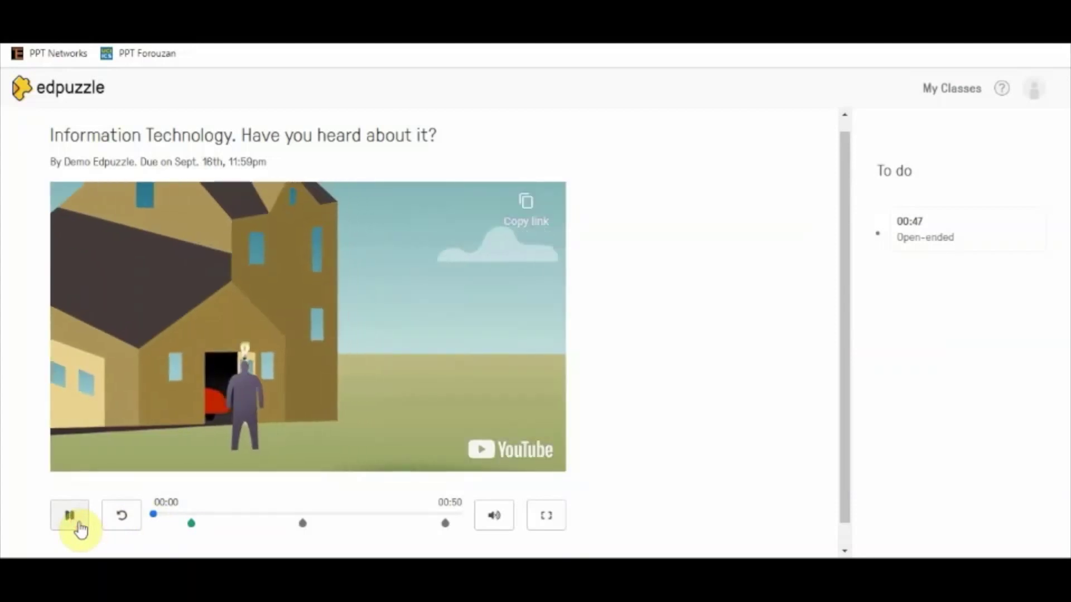
{"action": "left_click", "coordinate": [224, 514]}
{"action": "mouse_move", "coordinate": [494, 515]}
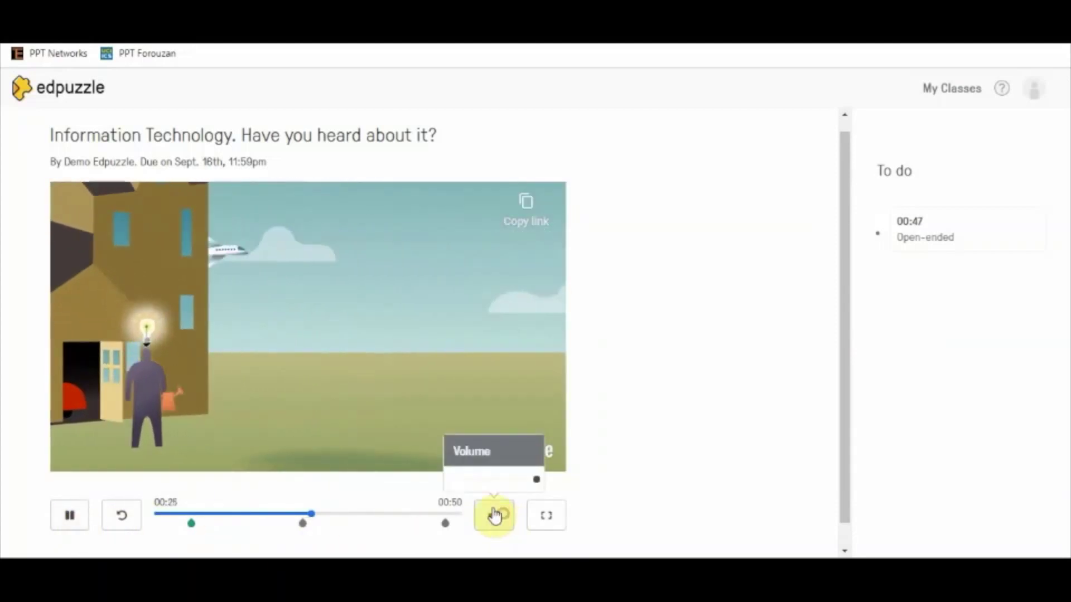
{"action": "left_click", "coordinate": [456, 480]}
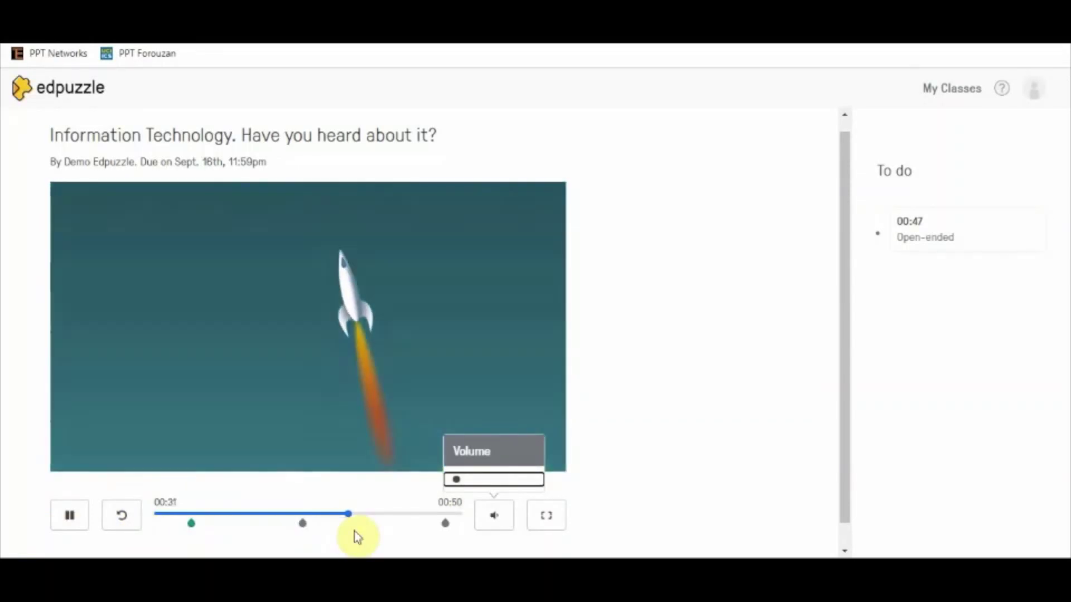
{"action": "left_click", "coordinate": [401, 514]}
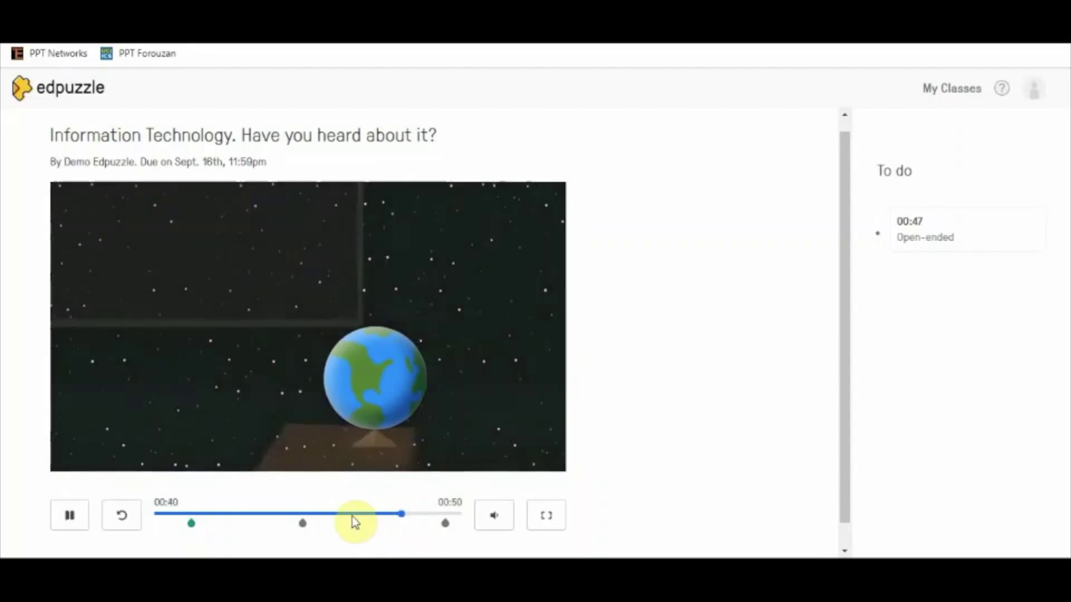
{"action": "left_click", "coordinate": [338, 516]}
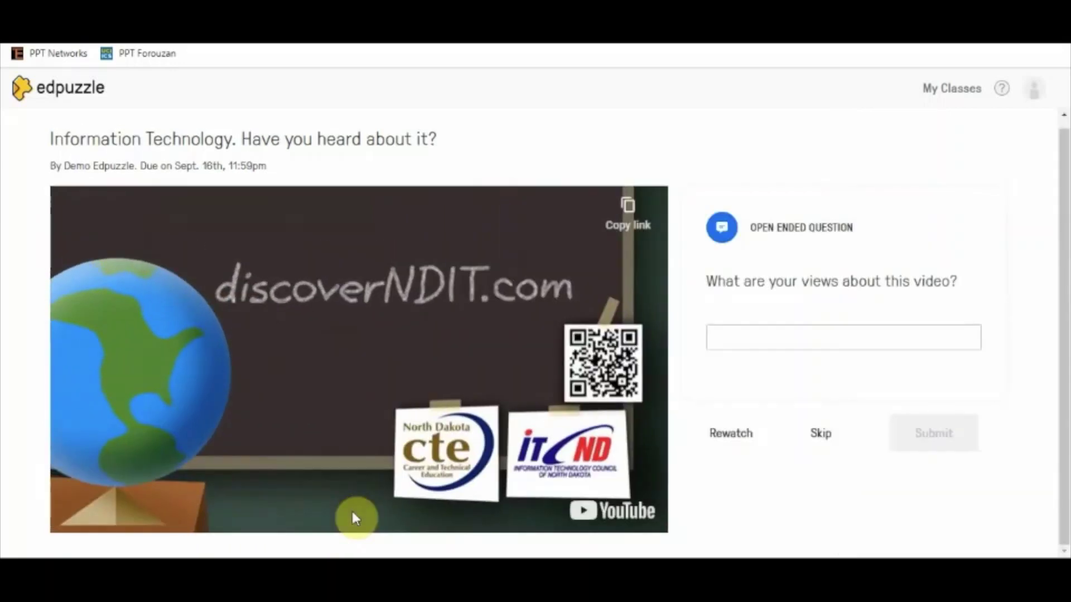
{"action": "left_click", "coordinate": [781, 345]}
- Answer 'it was nice introdcution about IT', submit it, and continue the video
{"action": "left_click", "coordinate": [779, 347]}
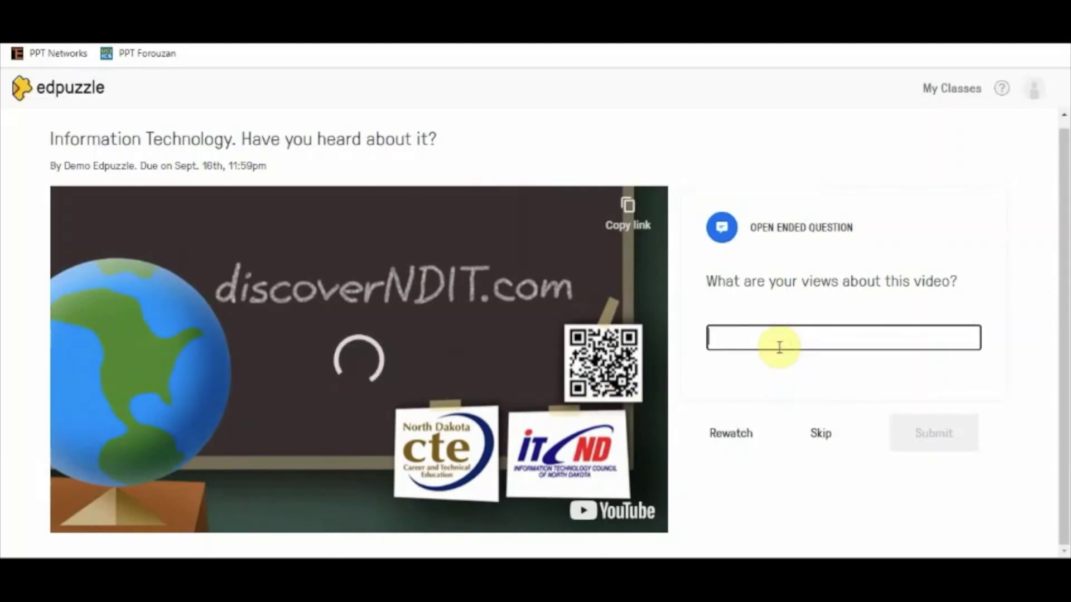
{"action": "type", "text": "it w"}
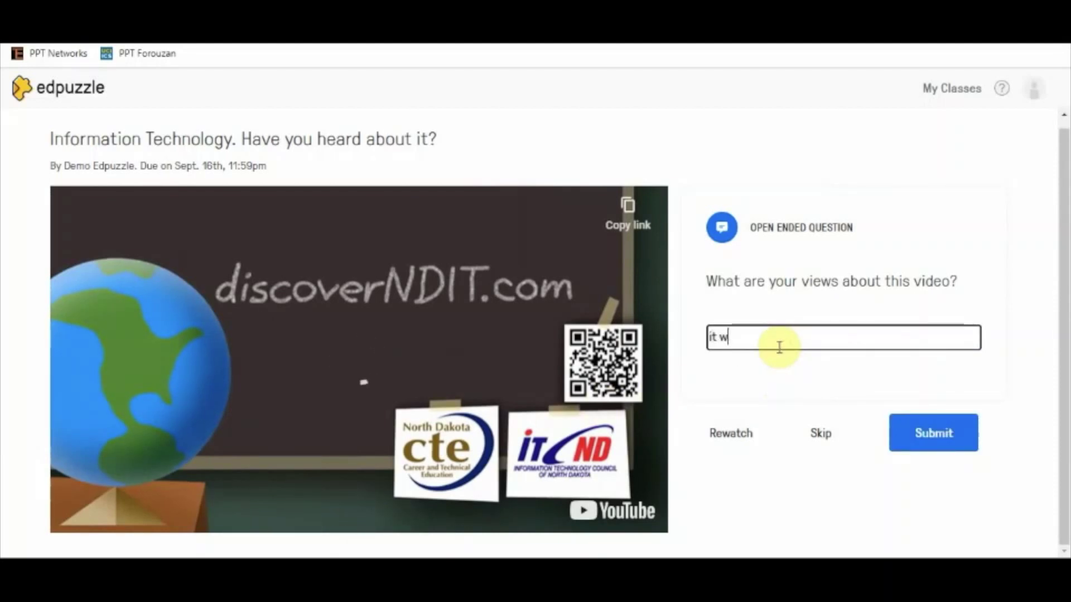
{"action": "type", "text": "as nice introdcution about "}
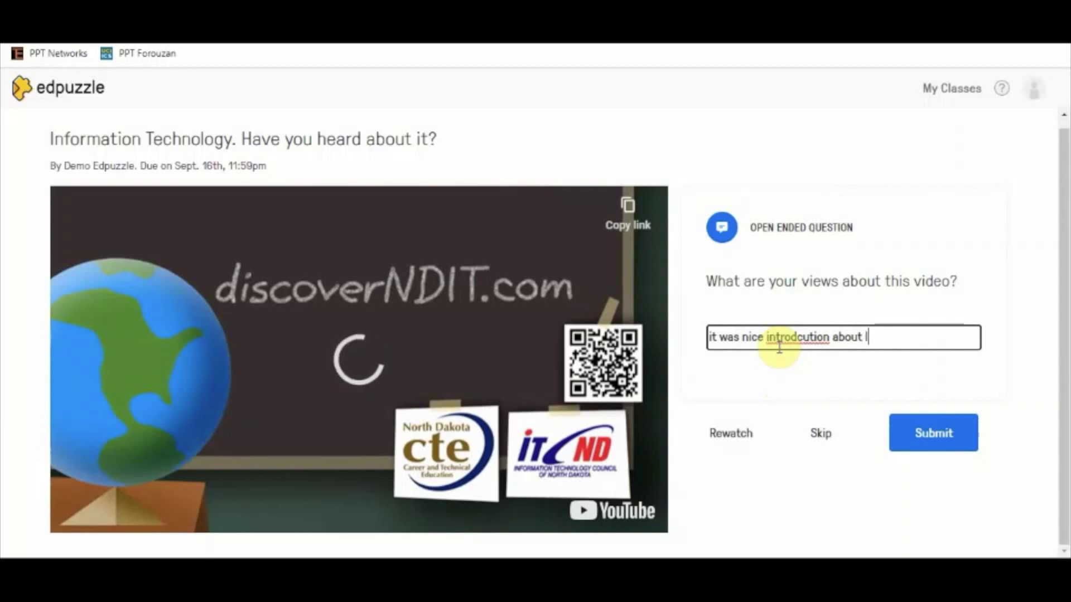
{"action": "type", "text": "IT"}
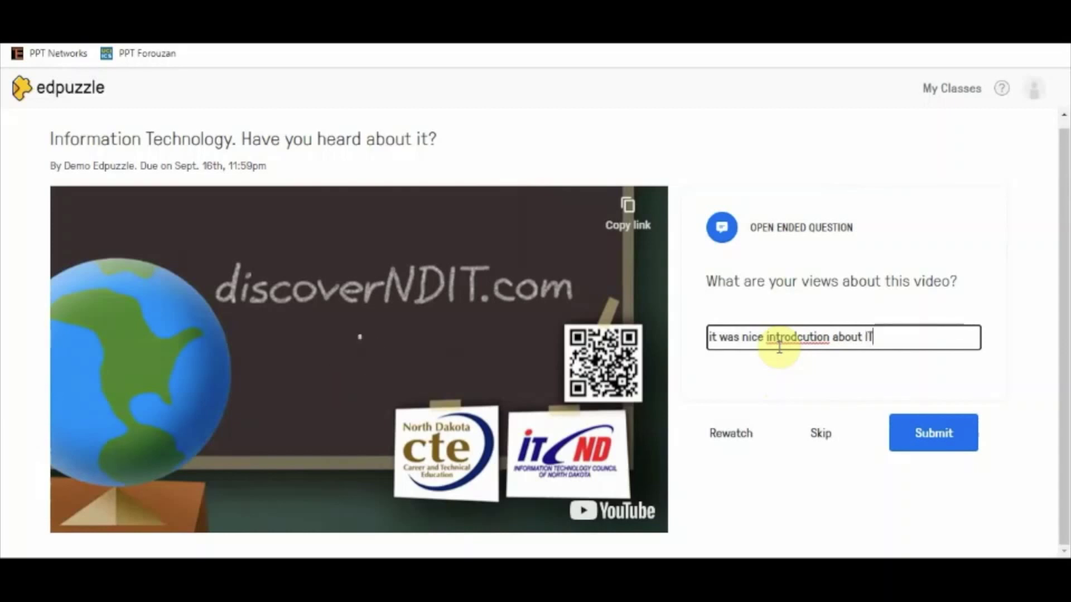
{"action": "left_click", "coordinate": [942, 437]}
{"action": "left_click", "coordinate": [942, 438]}
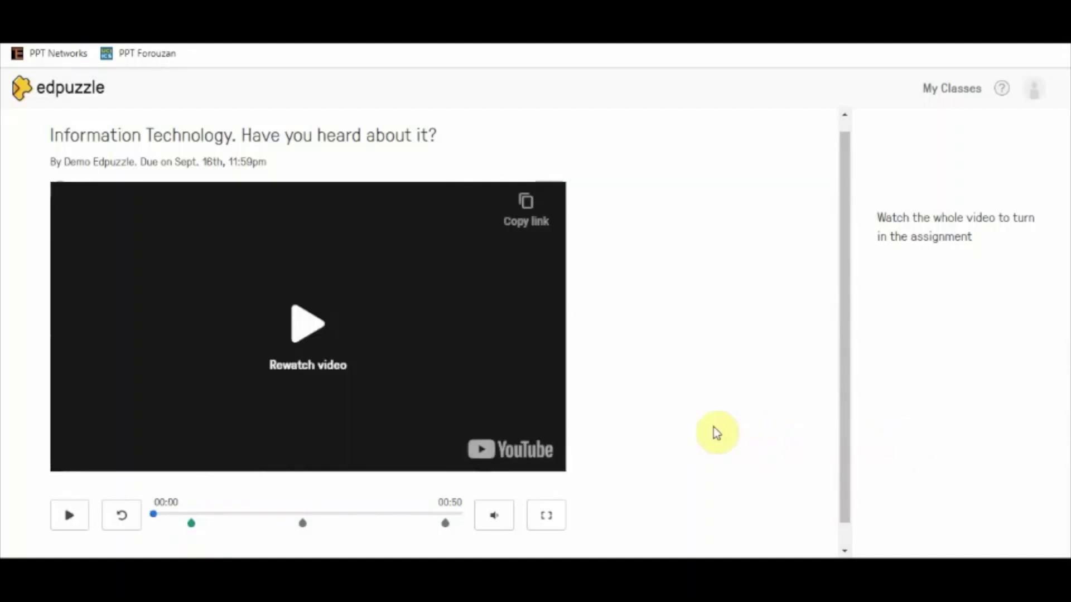
- Return to My Classes and reopen 'Information Technology. Have you heard about it?'
{"action": "scroll", "coordinate": [709, 433], "scroll_direction": "down", "scroll_amount": 1}
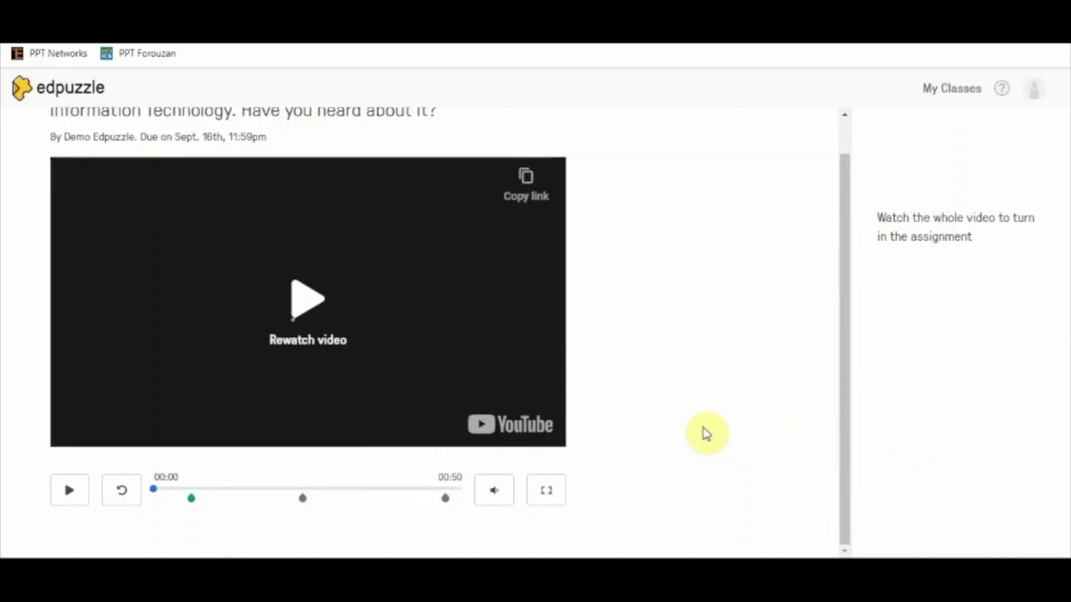
{"action": "scroll", "coordinate": [706, 434], "scroll_direction": "up", "scroll_amount": 1}
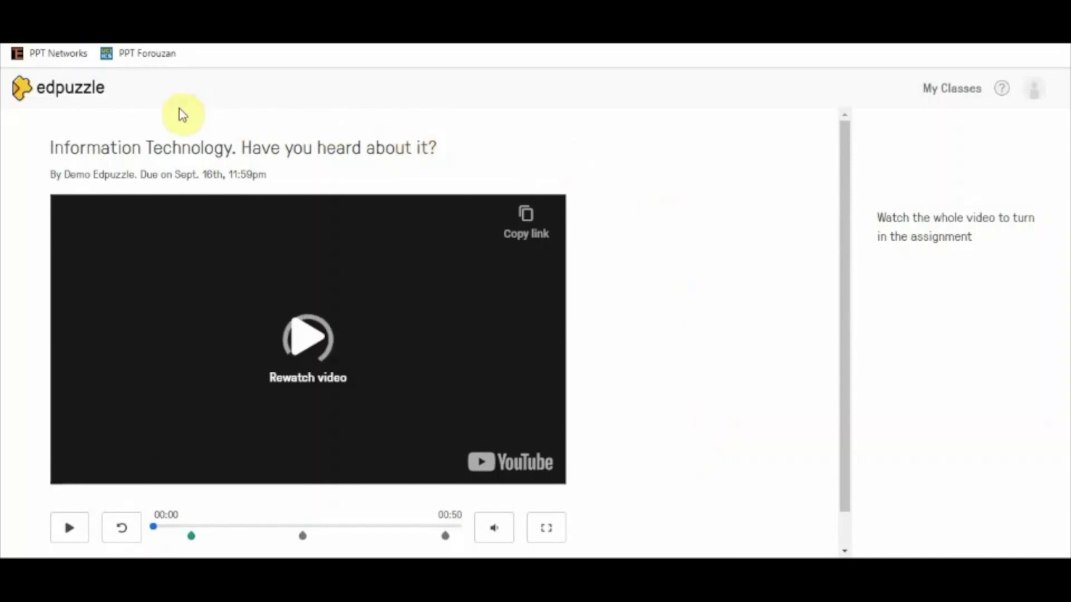
{"action": "left_click", "coordinate": [20, 88]}
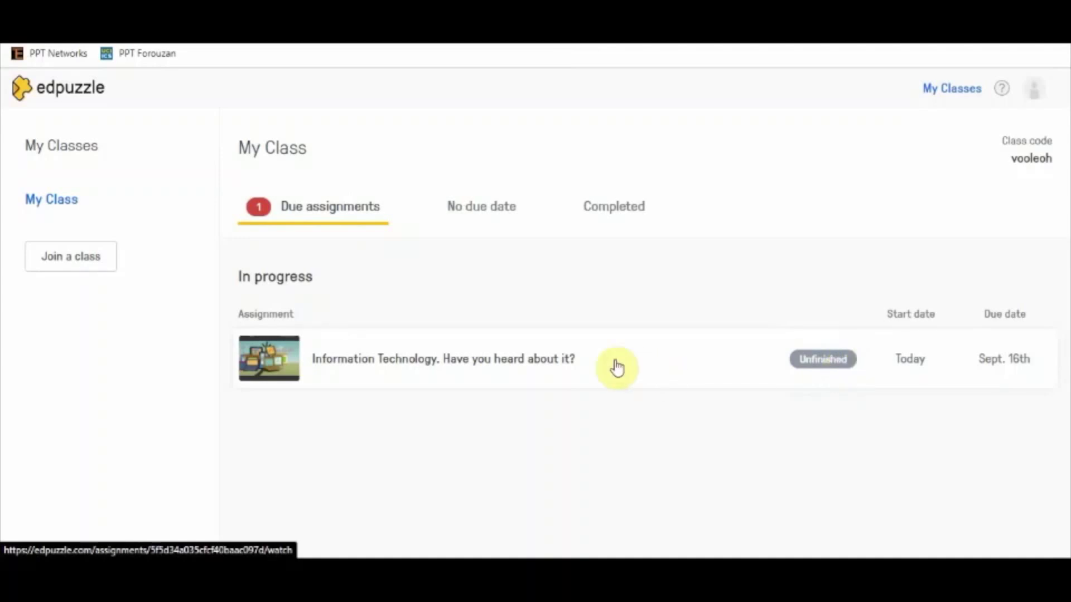
{"action": "left_click", "coordinate": [567, 367]}
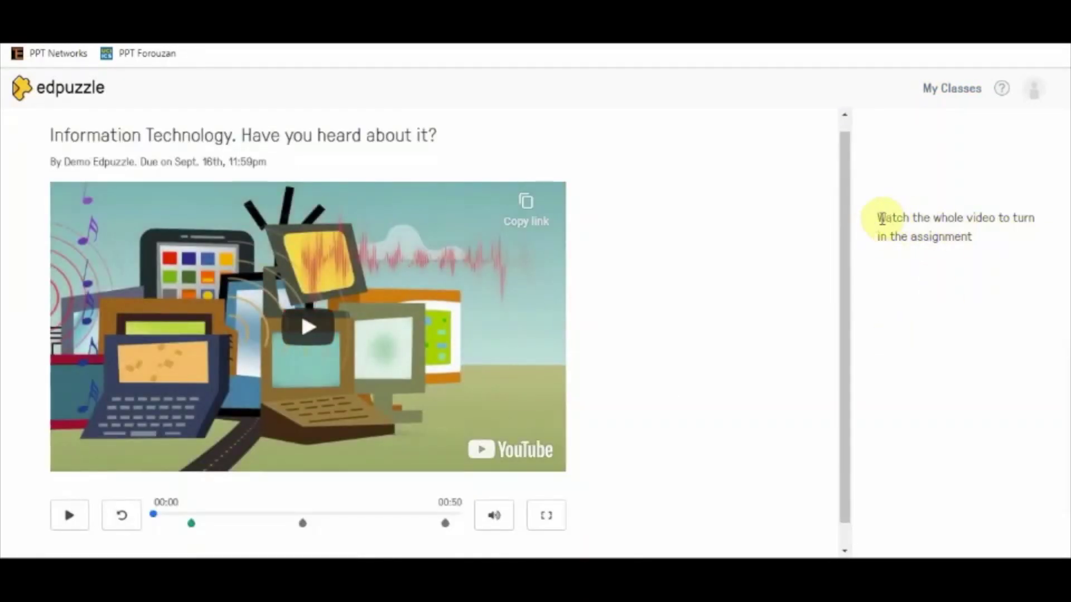
- Play the video with the sound muted, seeking back a few seconds toward the first question
{"action": "left_click_drag", "start_coordinate": [878, 218], "coordinate": [996, 234]}
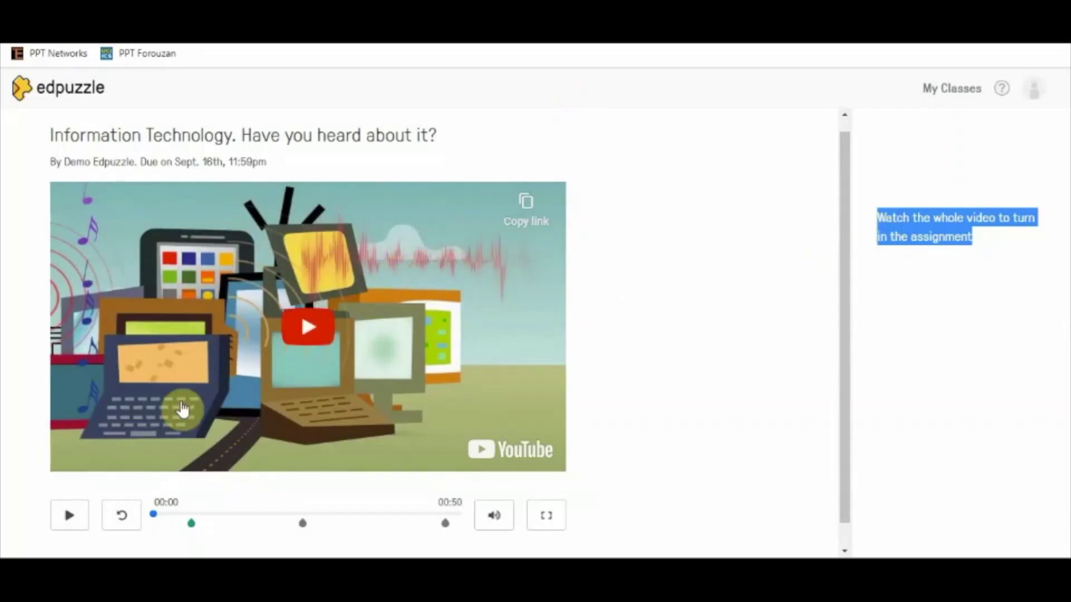
{"action": "left_click", "coordinate": [69, 517]}
{"action": "mouse_move", "coordinate": [491, 505]}
{"action": "left_click_drag", "start_coordinate": [536, 480], "coordinate": [448, 479]}
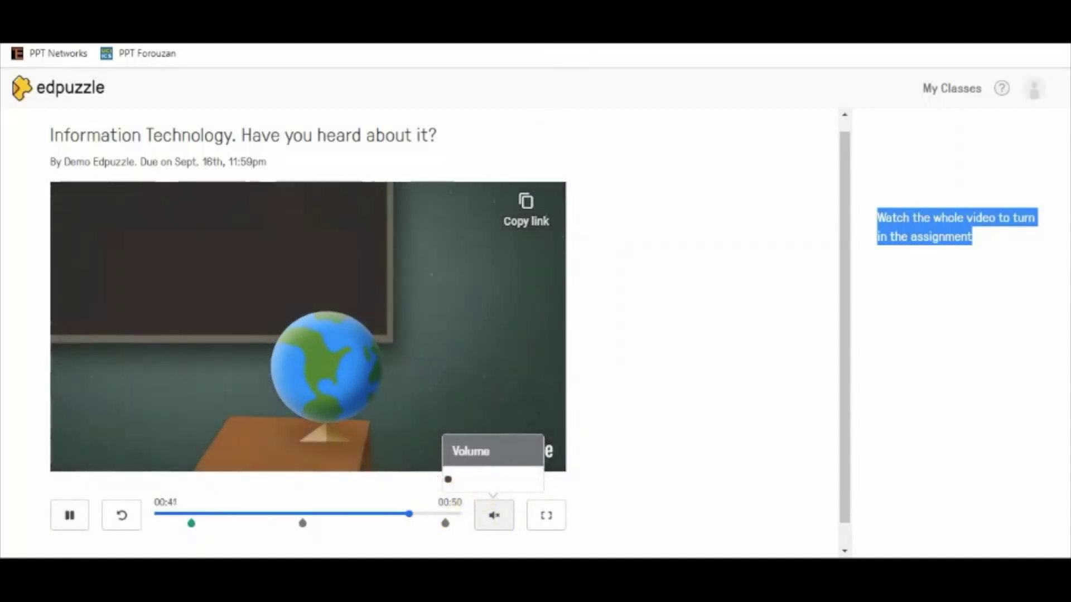
{"action": "left_click_drag", "start_coordinate": [421, 514], "coordinate": [148, 519]}
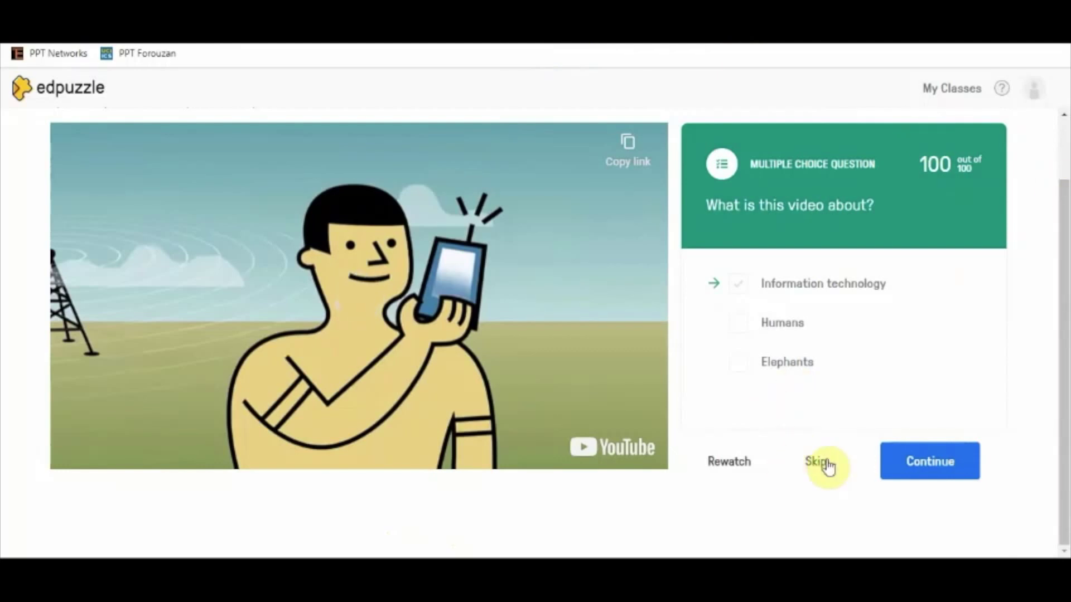
- Continue the video past the answered question, then go back to the class assignments list
{"action": "left_click", "coordinate": [942, 463]}
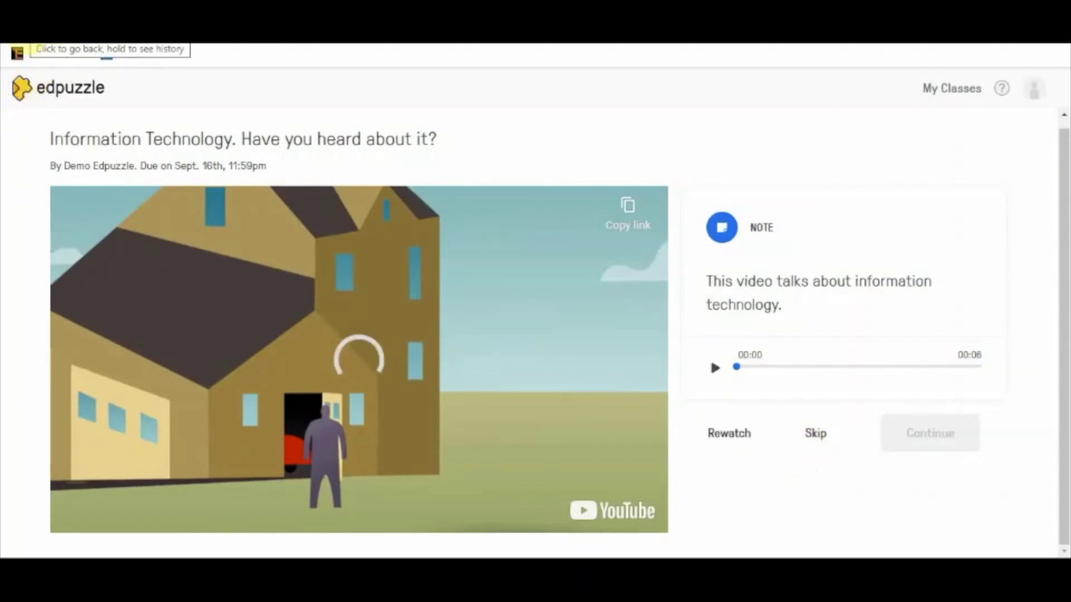
{"action": "left_click", "coordinate": [34, 28]}
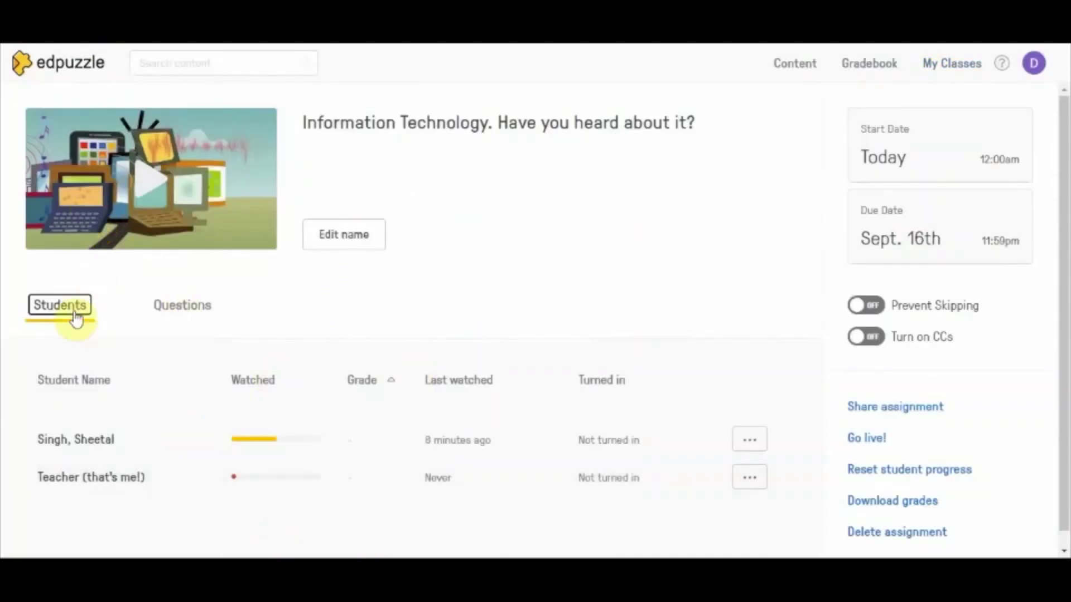
- Refresh the assignment page and open the 1 answer waiting to be graded
{"action": "left_click", "coordinate": [86, 40]}
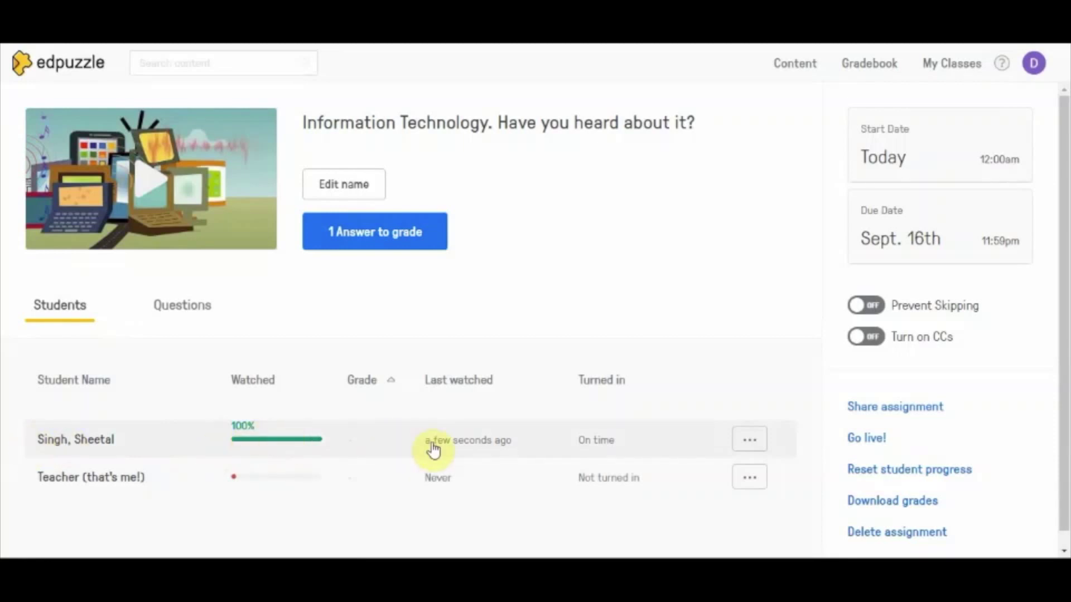
{"action": "mouse_move", "coordinate": [613, 442]}
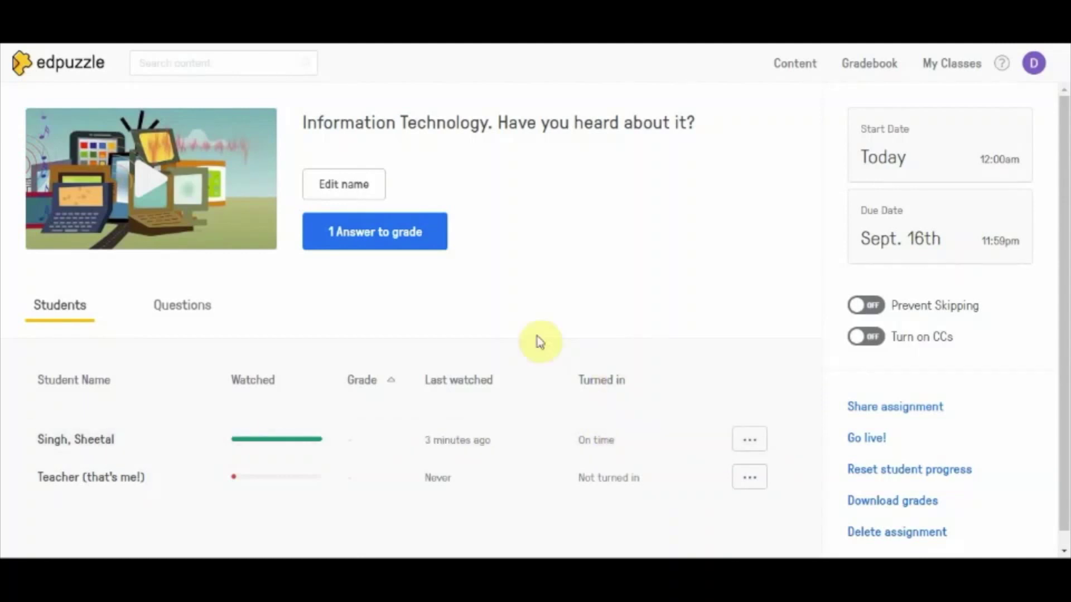
{"action": "left_click", "coordinate": [363, 236]}
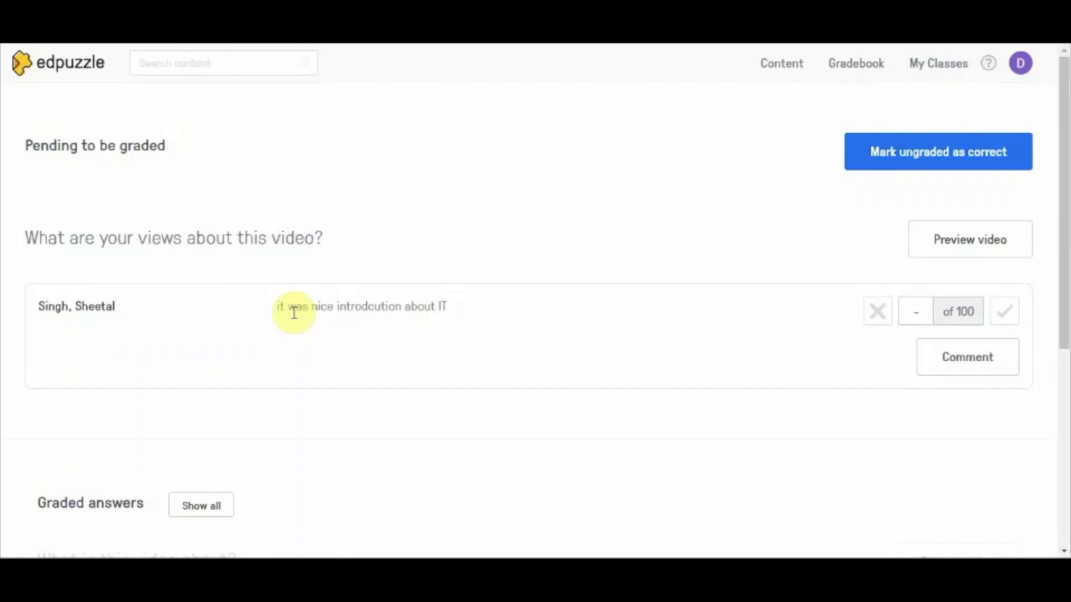
- Give the open answer a score of 55 out of 100 and open its comments
{"action": "left_click", "coordinate": [924, 310]}
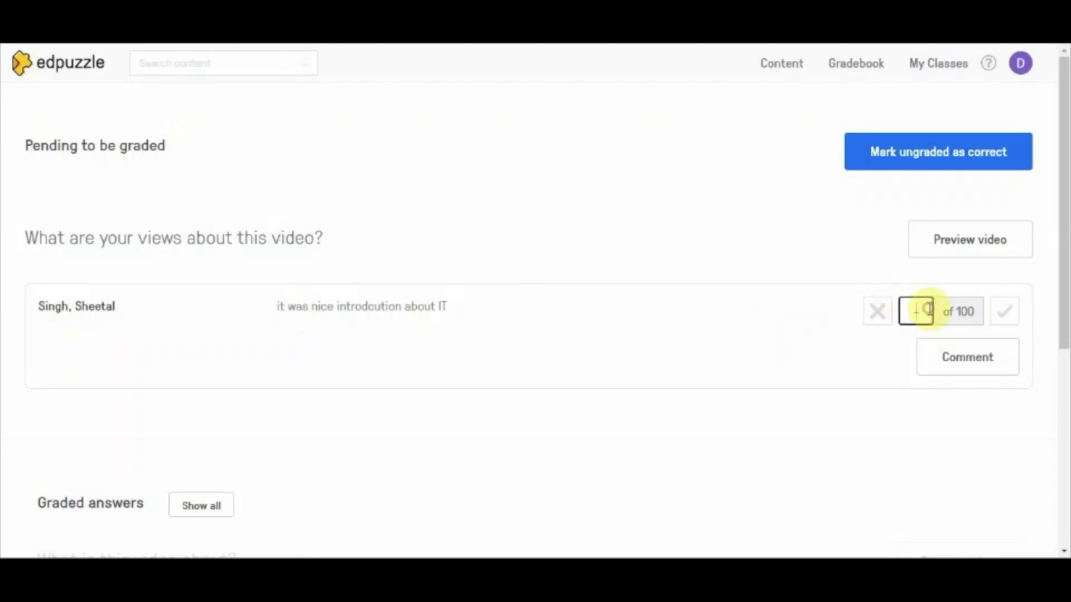
{"action": "type", "text": "55"}
{"action": "left_click", "coordinate": [975, 365]}
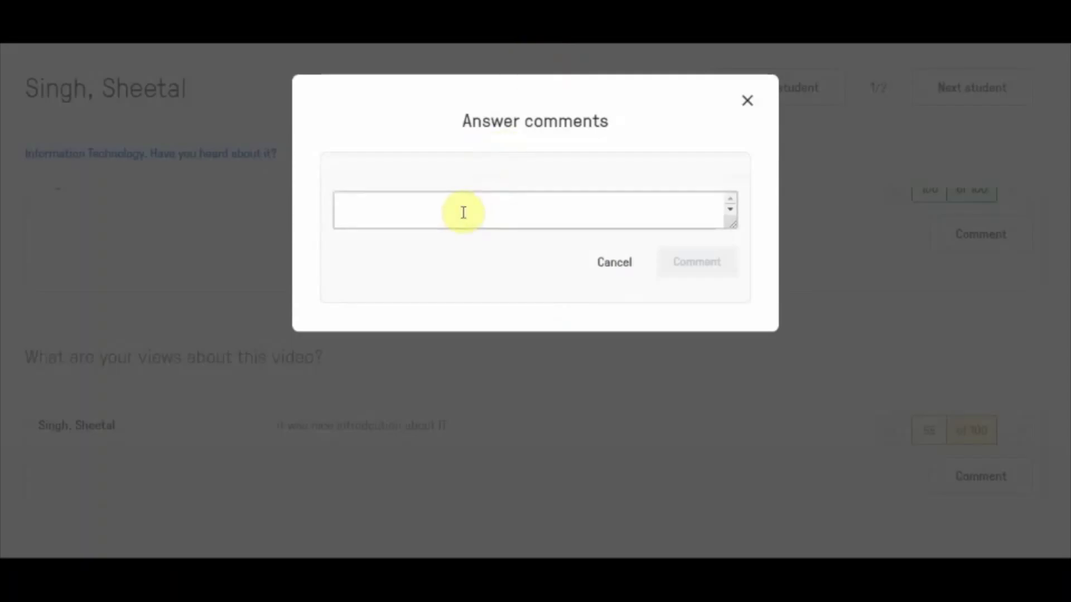
- Post the comment "you must elaborate a little" on the 55/100 open answer and close the comments
{"action": "left_click", "coordinate": [438, 216]}
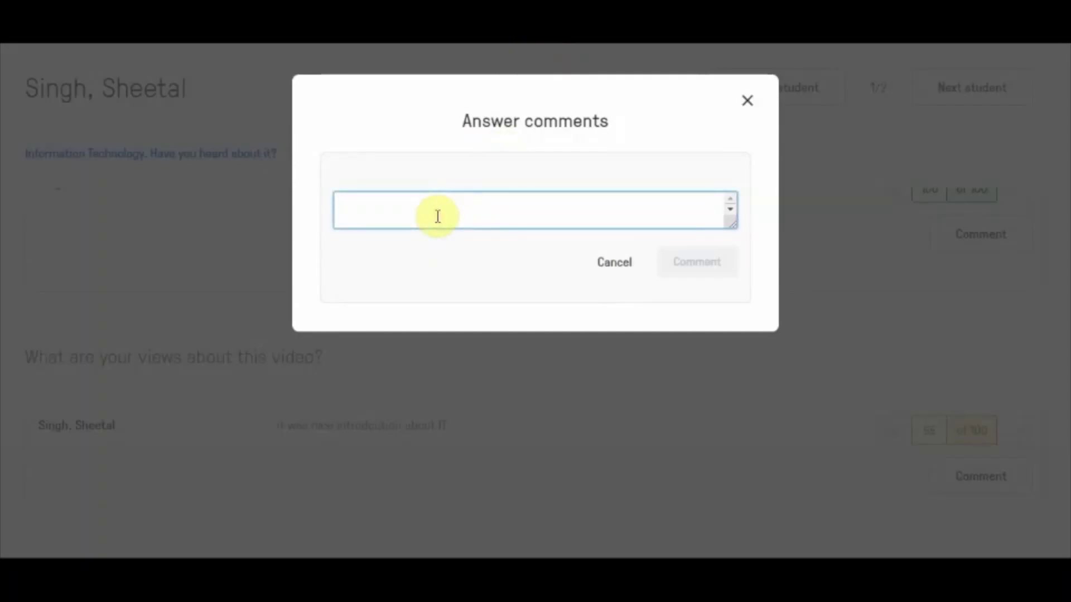
{"action": "type", "text": "you must elaborate a little"}
{"action": "left_click", "coordinate": [711, 258]}
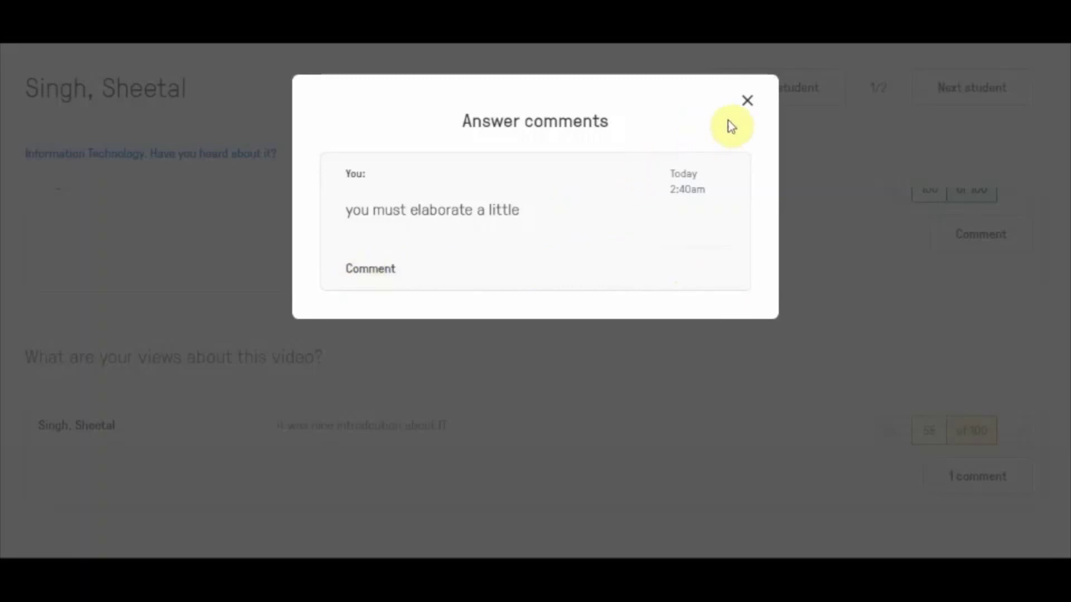
{"action": "left_click", "coordinate": [747, 102]}
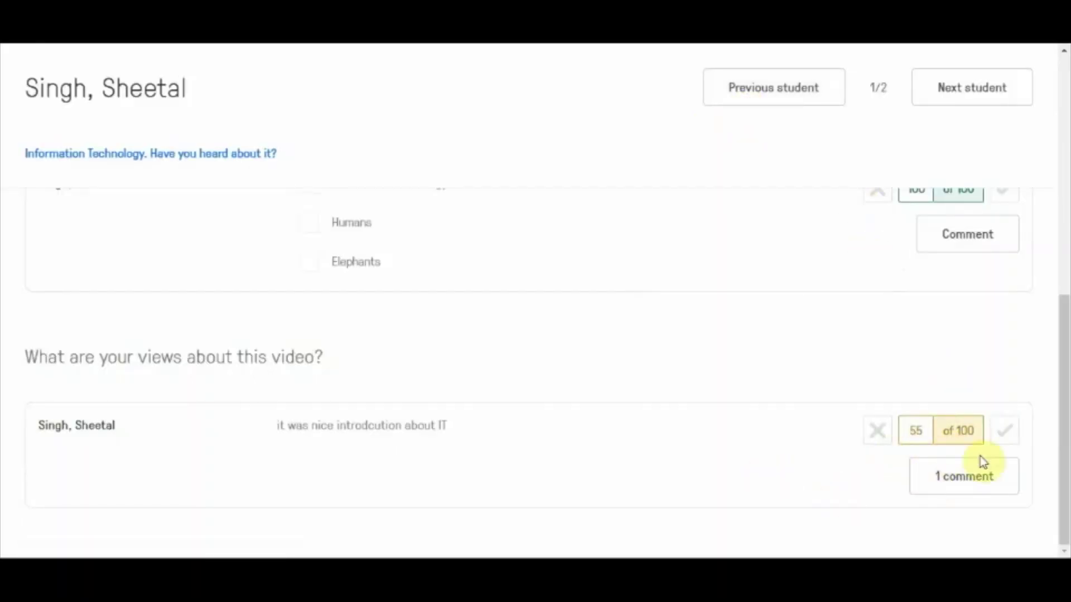
- Check the multiple-choice score, then view the student's summary: grade 78, 100% watched
{"action": "scroll", "coordinate": [802, 354], "scroll_direction": "up", "scroll_amount": 3}
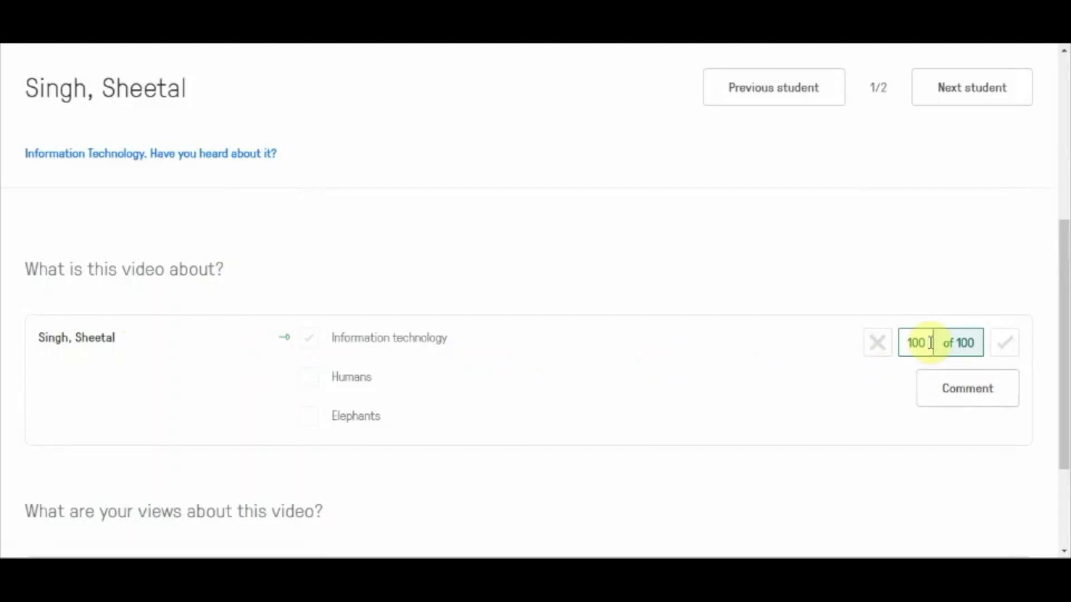
{"action": "left_click", "coordinate": [946, 404]}
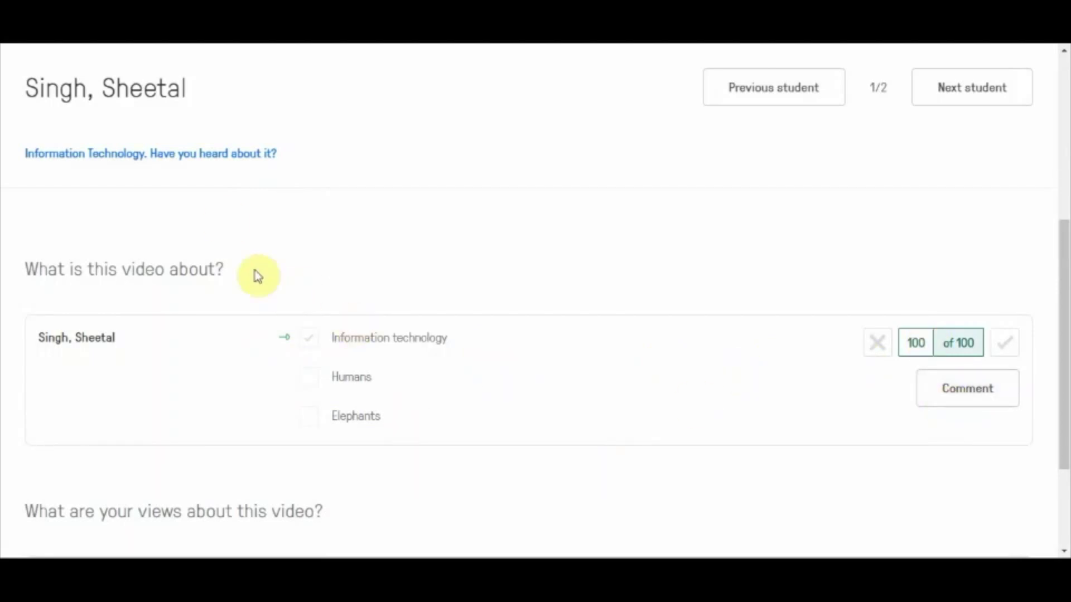
{"action": "left_click", "coordinate": [200, 155]}
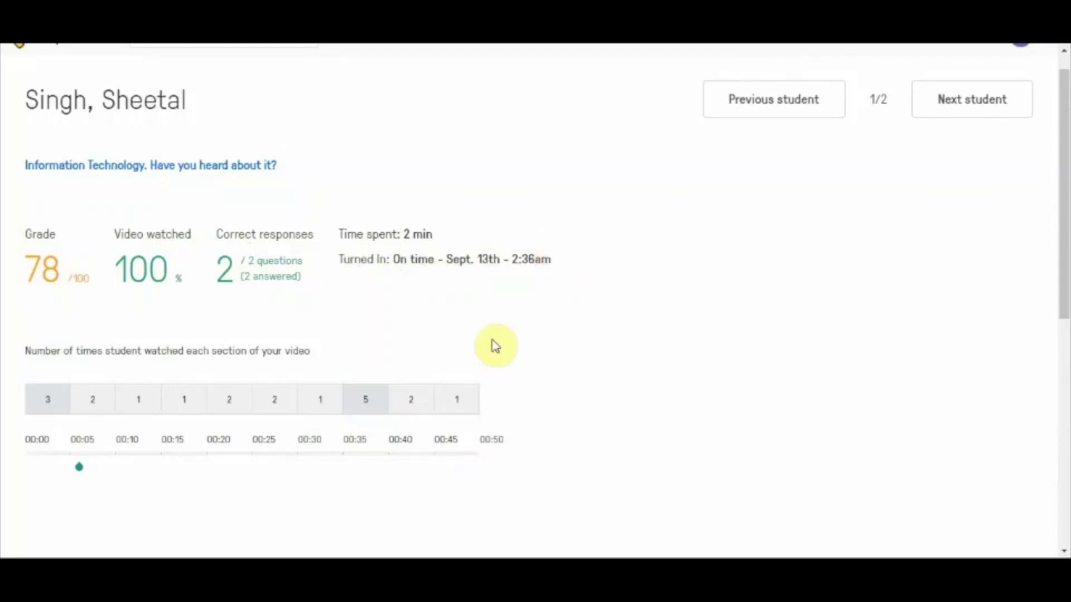
{"action": "scroll", "coordinate": [560, 339], "scroll_direction": "down", "scroll_amount": 2}
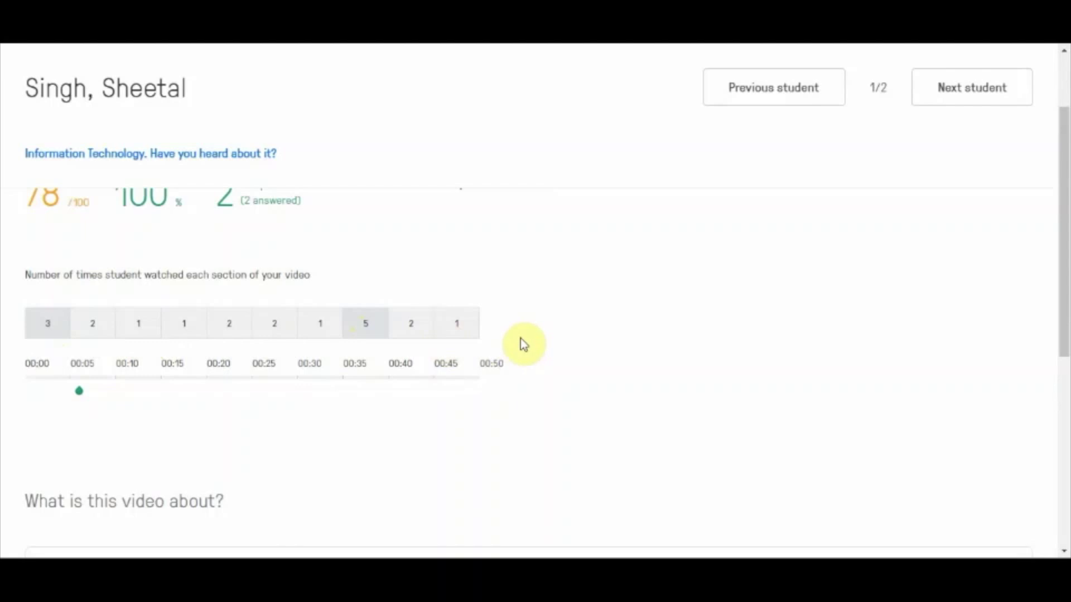
{"action": "scroll", "coordinate": [520, 339], "scroll_direction": "up", "scroll_amount": 2}
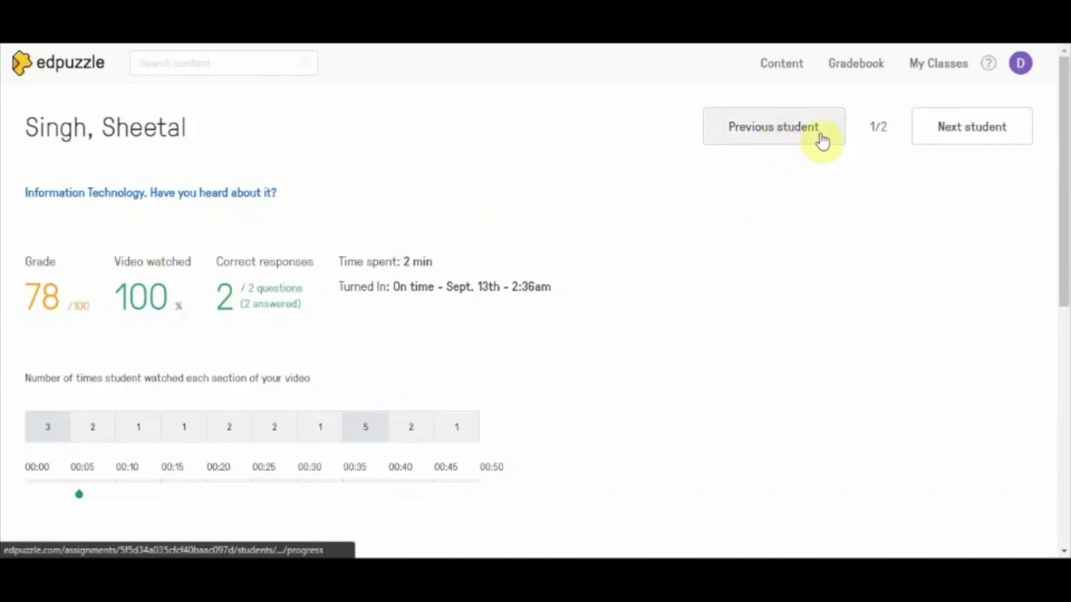
- Look over the teacher's own empty results, then go back to the assignment's student list
{"action": "left_click", "coordinate": [977, 136]}
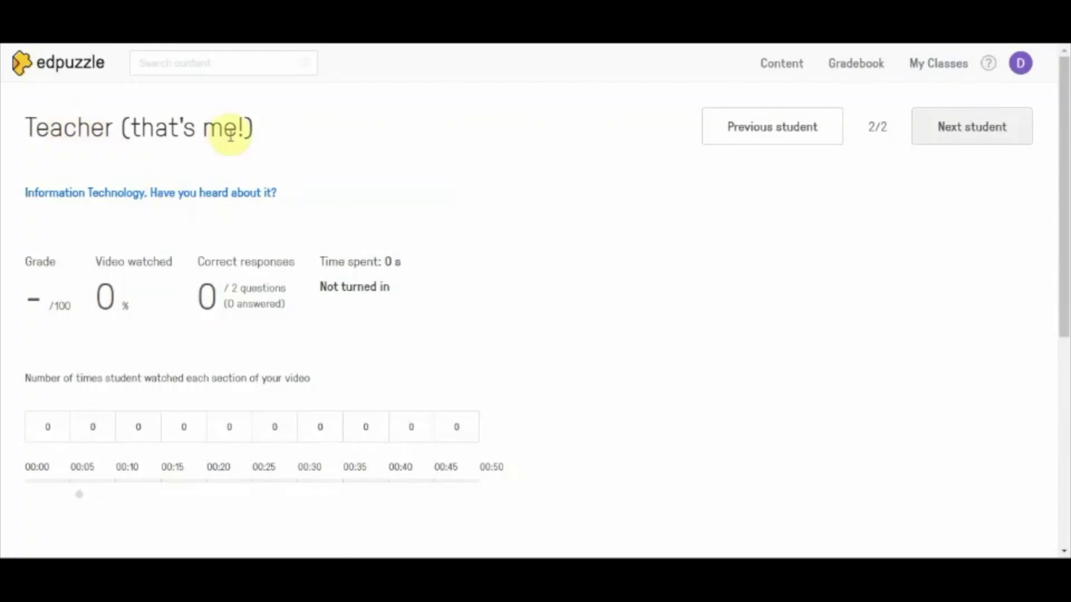
{"action": "scroll", "coordinate": [456, 305], "scroll_direction": "down", "scroll_amount": 5}
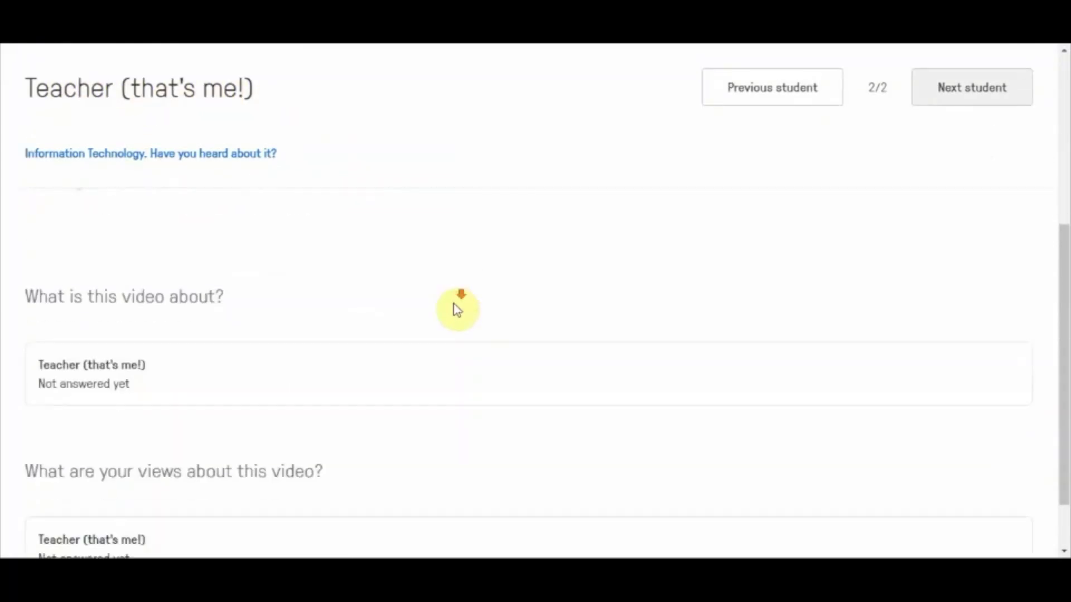
{"action": "scroll", "coordinate": [457, 308], "scroll_direction": "up", "scroll_amount": 5}
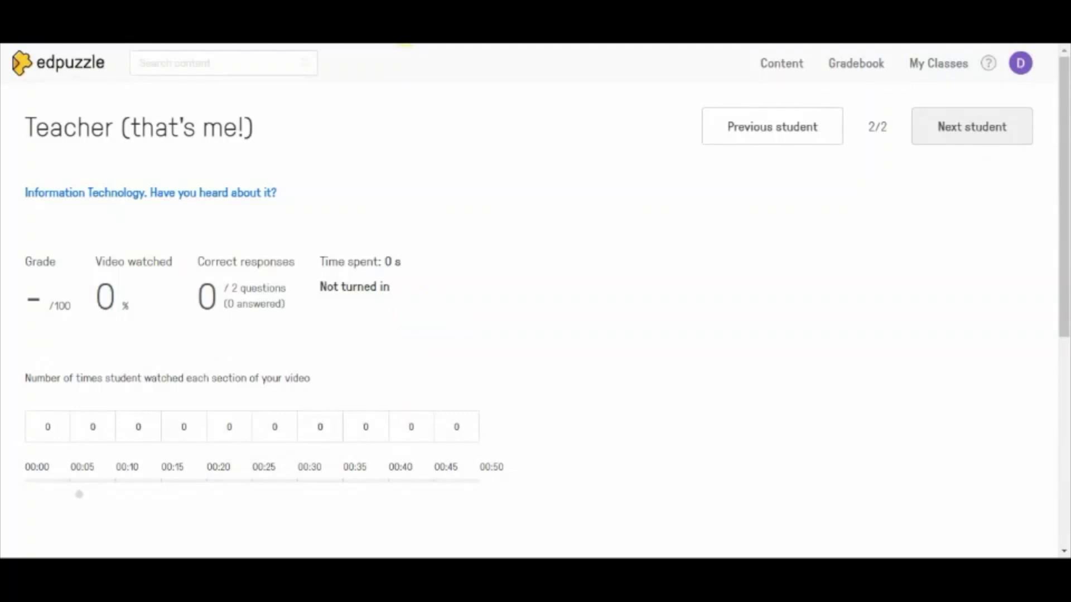
{"action": "key", "text": "alt+Left"}
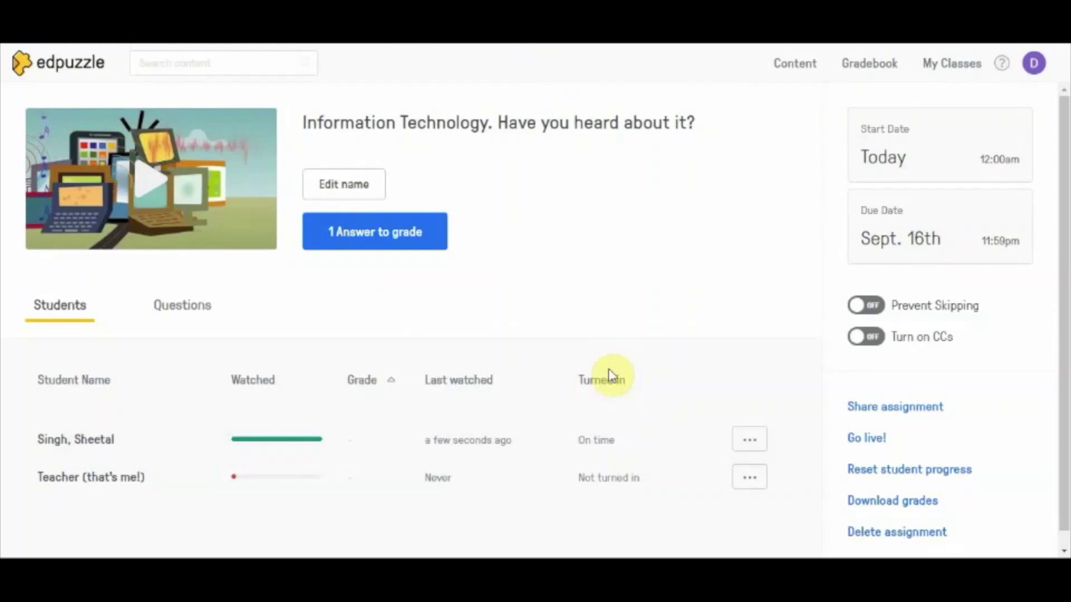